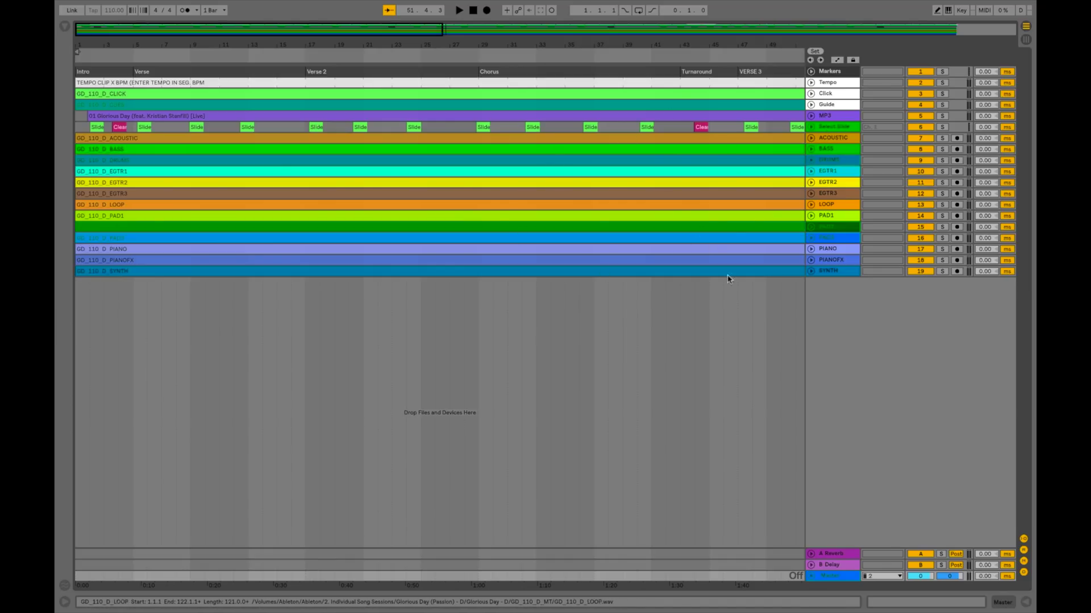
# Step: Highlight the instrument stem clips from ACOUSTIC through SYNTH, and clear the selection
pyautogui.click(833, 139)
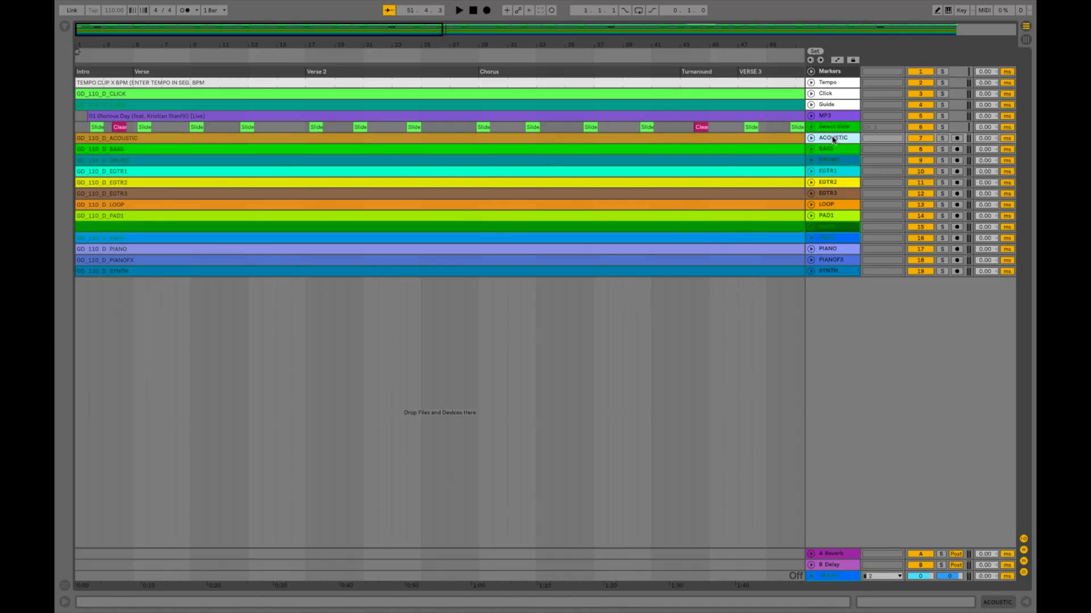
pyautogui.click(832, 270)
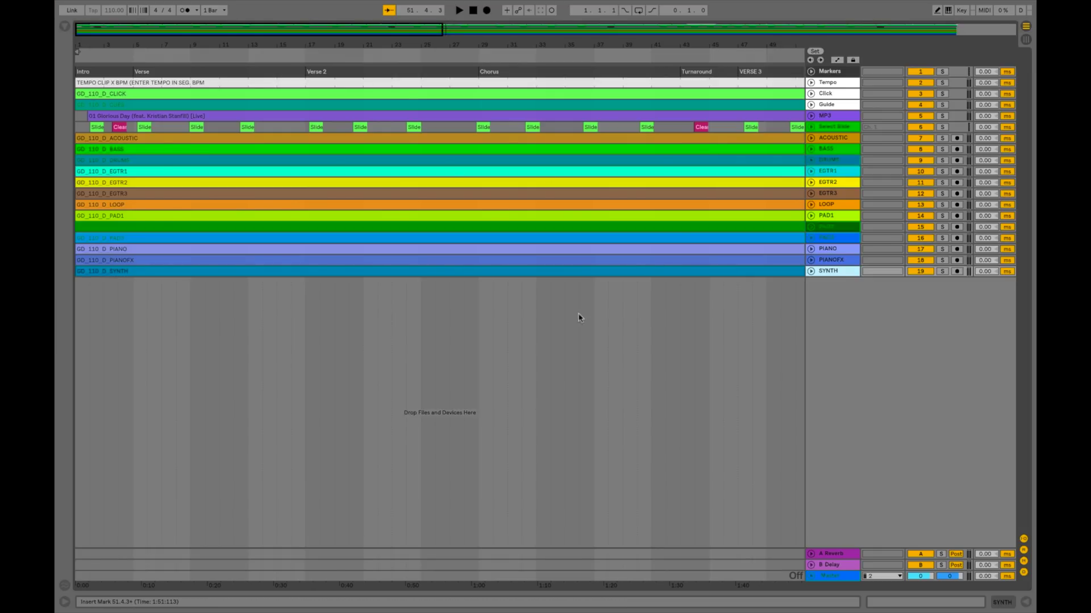
pyautogui.click(437, 141)
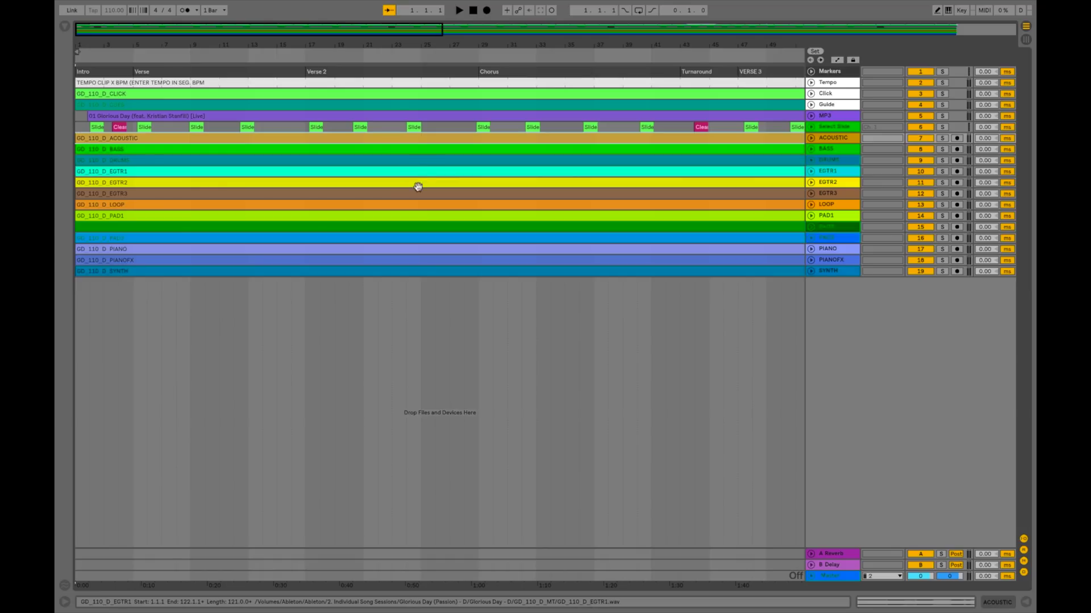
pyautogui.keyDown('shift'); pyautogui.click(426, 270); pyautogui.keyUp('shift')
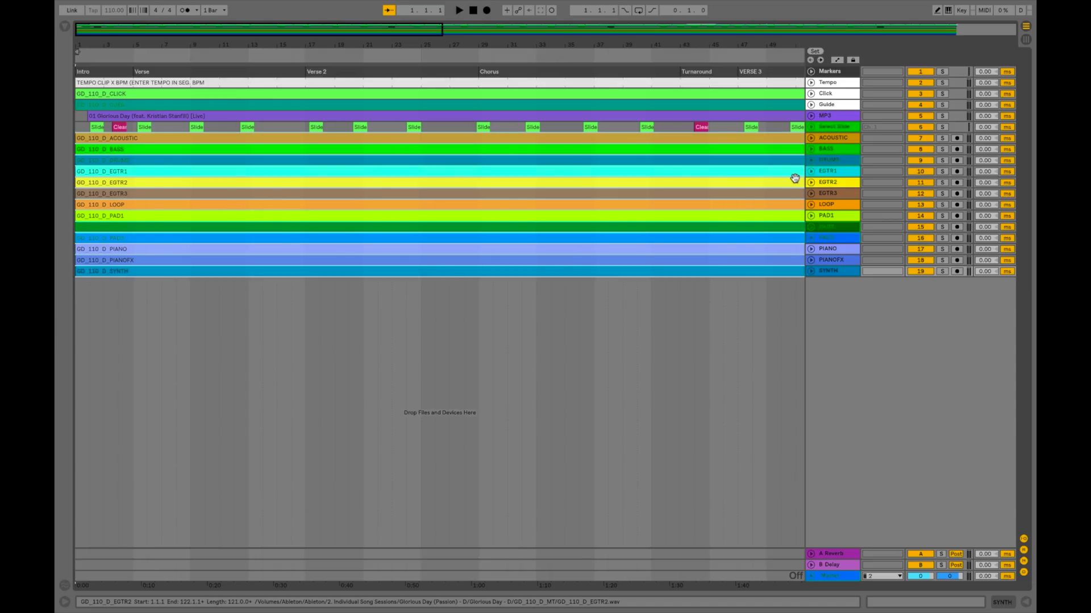
pyautogui.click(743, 309)
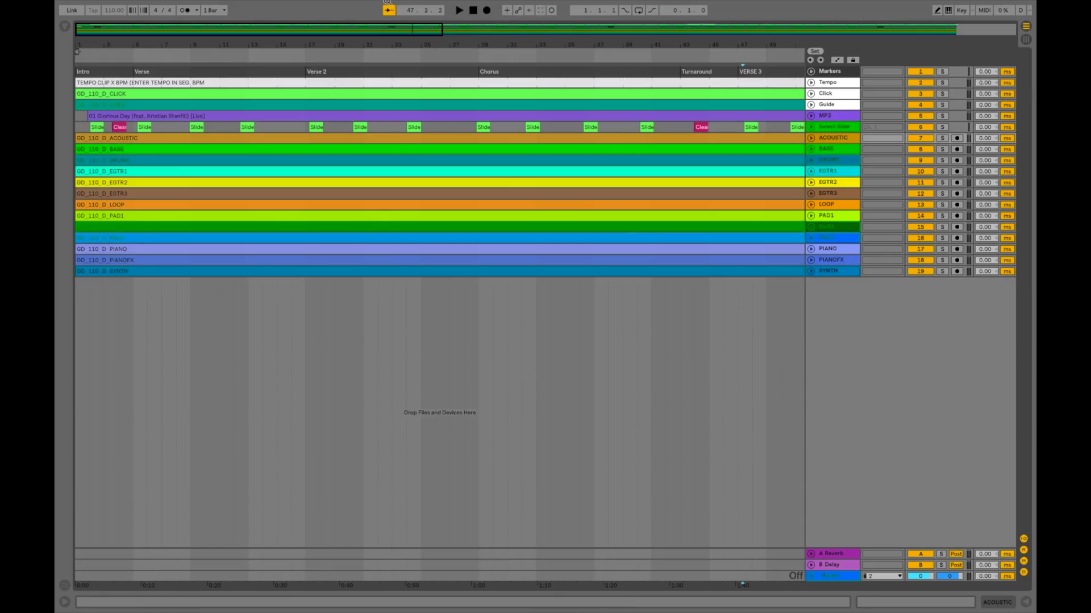
# Step: Save and close the Glorious Day - D set, and launch Ableton Live with a new empty set
pyautogui.click(63, 20)
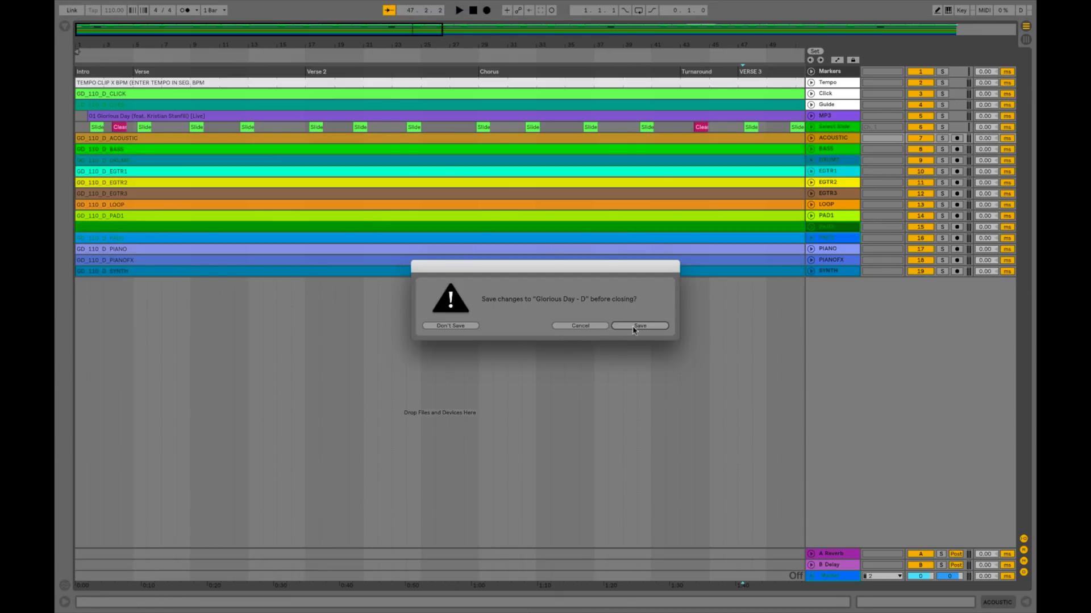
pyautogui.click(626, 324)
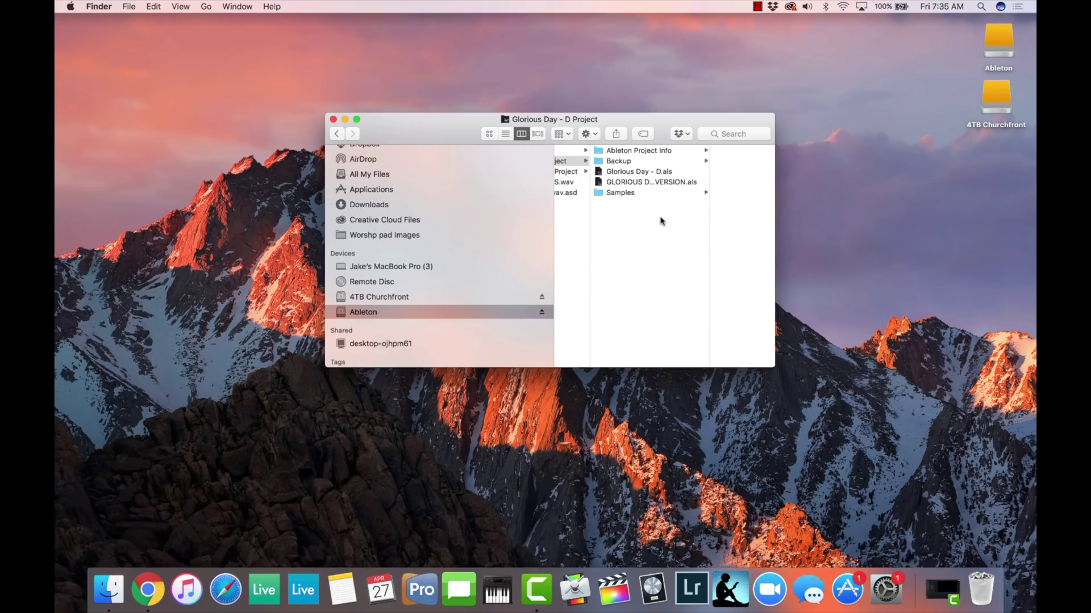
pyautogui.hscroll(-3, 614, 239)
pyautogui.click(267, 597)
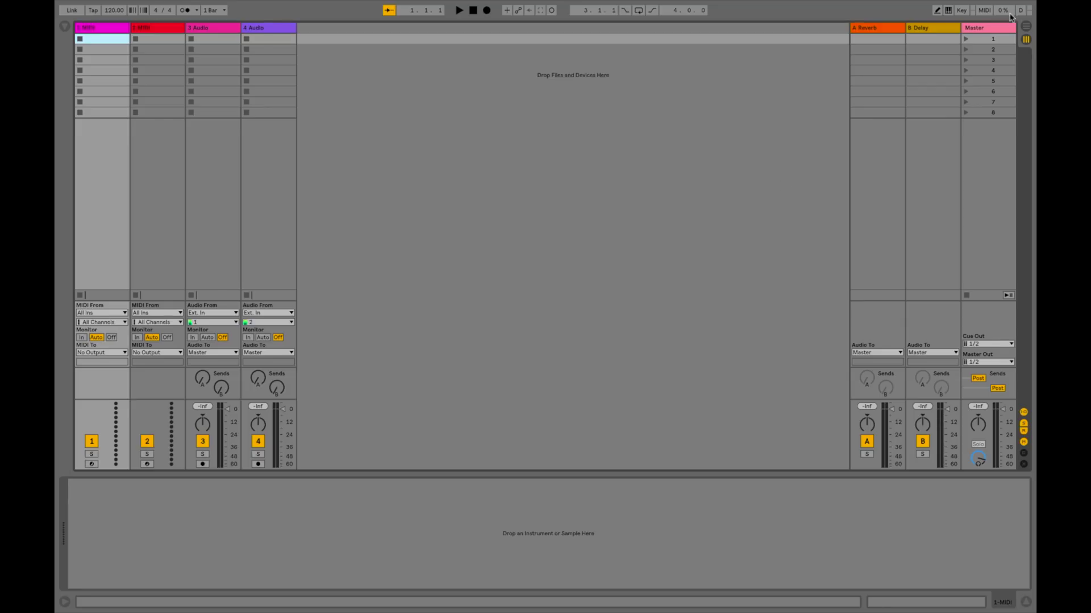
# Step: Switch to the Arrangement View and delete both MIDI tracks and the first audio track, keeping one audio track
pyautogui.click(1025, 25)
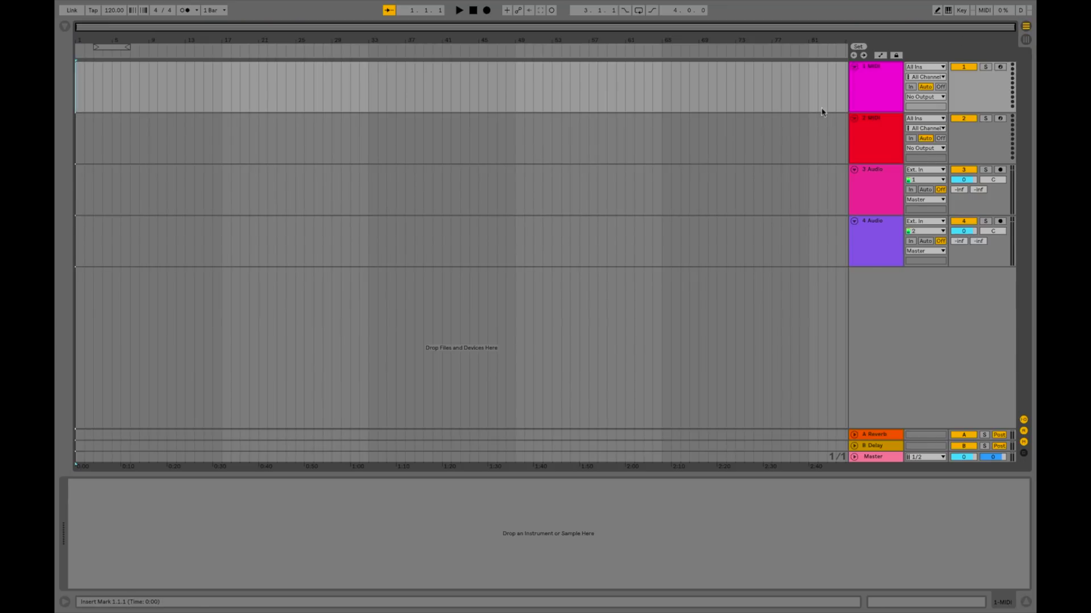
pyautogui.click(884, 93)
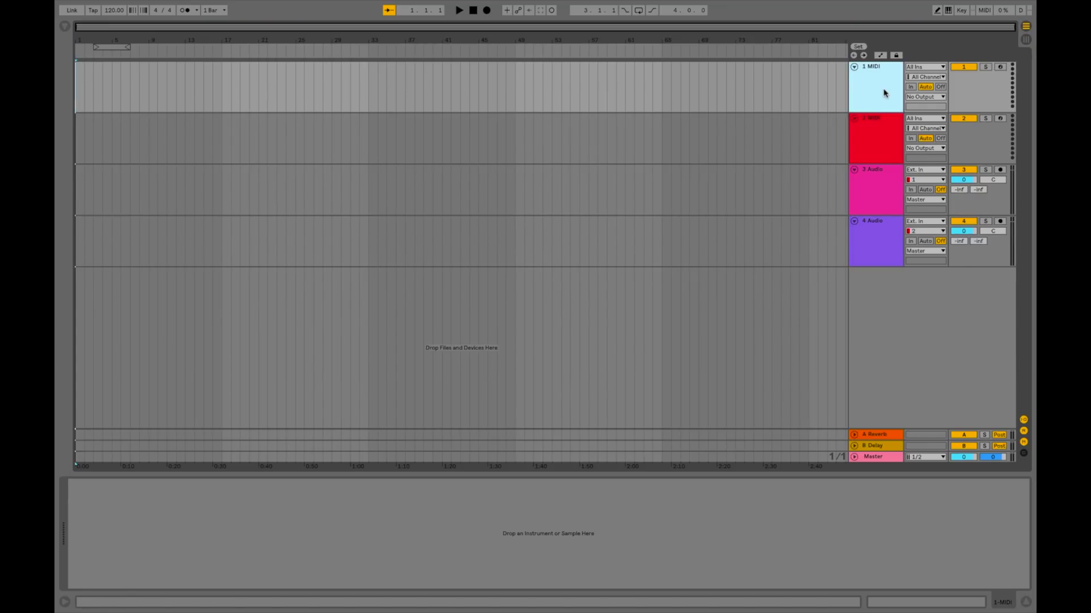
pyautogui.press('Delete')
pyautogui.press('Delete')
pyautogui.press('Delete')
pyautogui.click(725, 226)
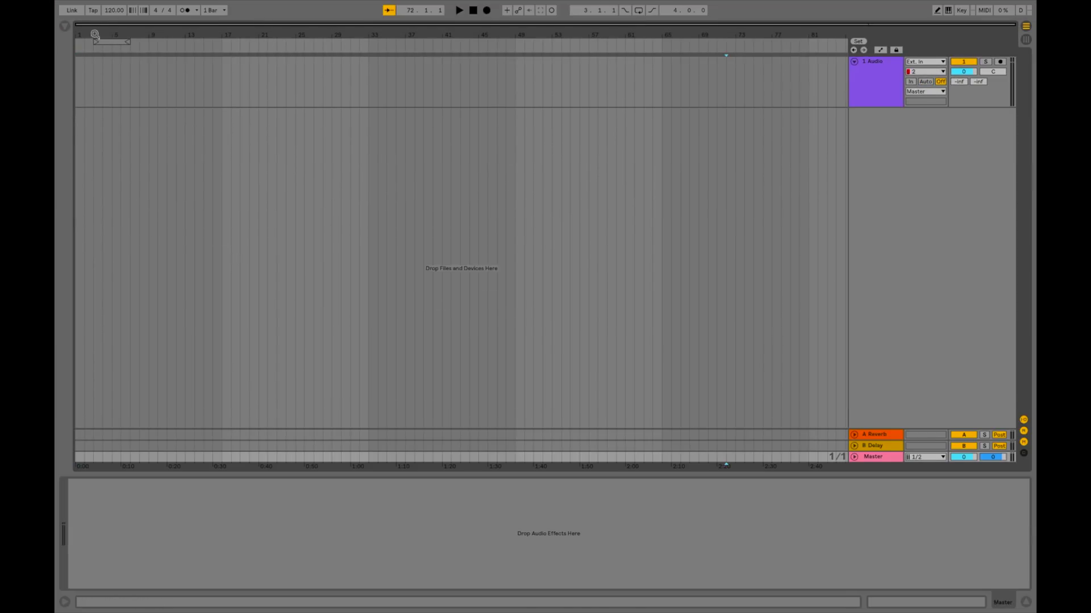
# Step: Search the song session library for "GLORIO" and expand Glorious Day (Passion) - D down to the GD_110_D_MT folder
pyautogui.click(64, 26)
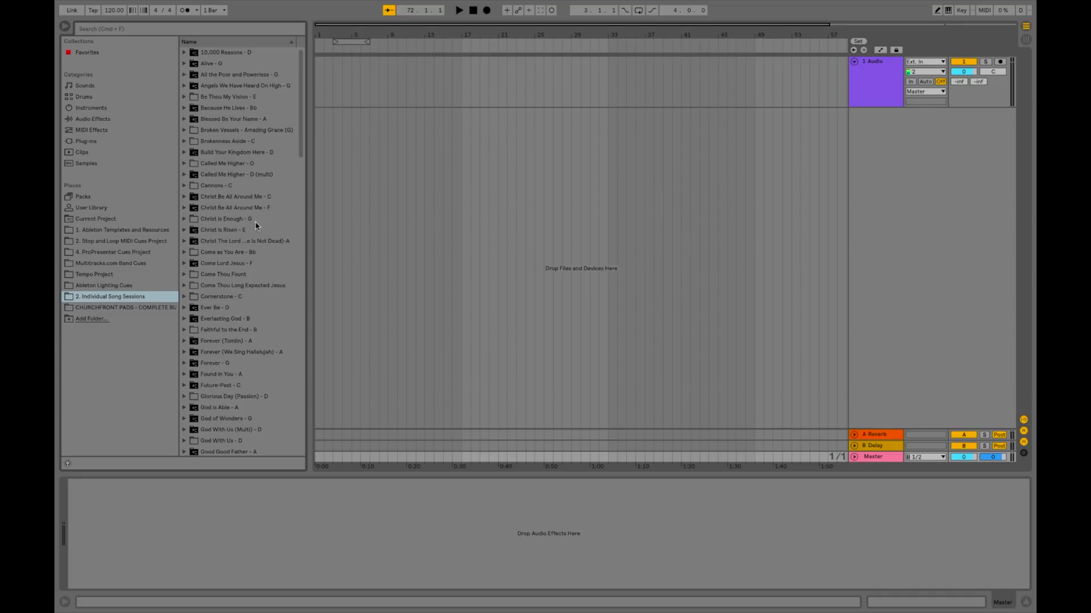
pyautogui.click(116, 28)
pyautogui.write('GLORIO')
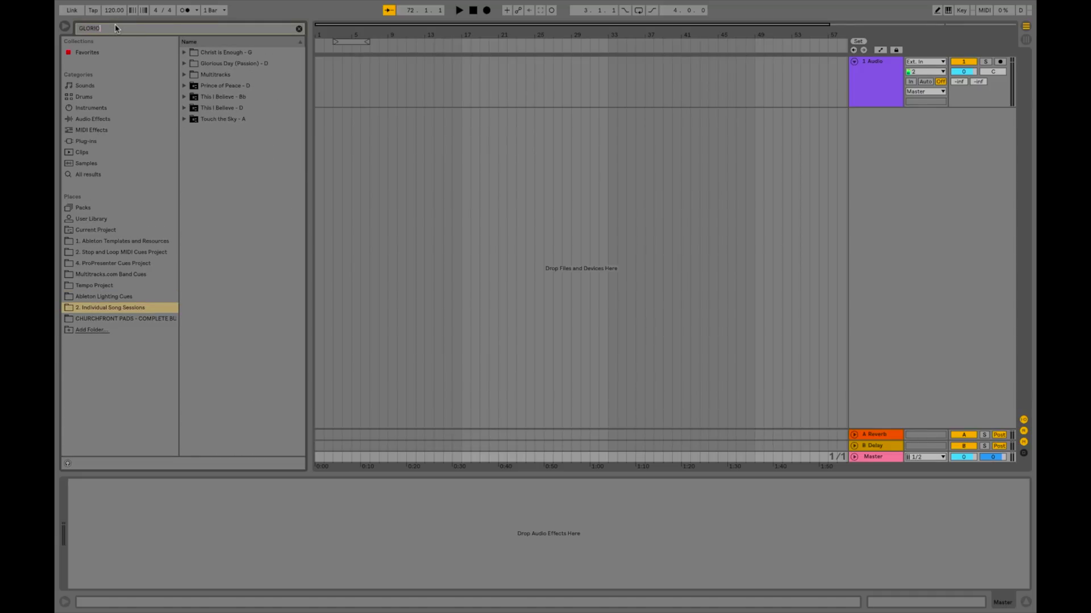
pyautogui.click(185, 63)
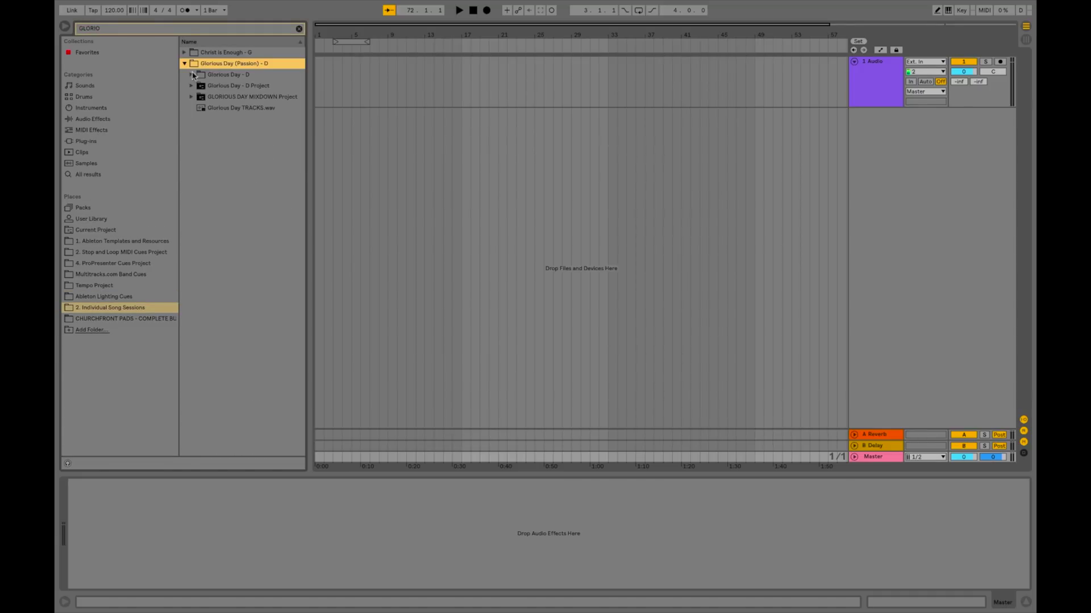
pyautogui.click(192, 75)
pyautogui.click(197, 86)
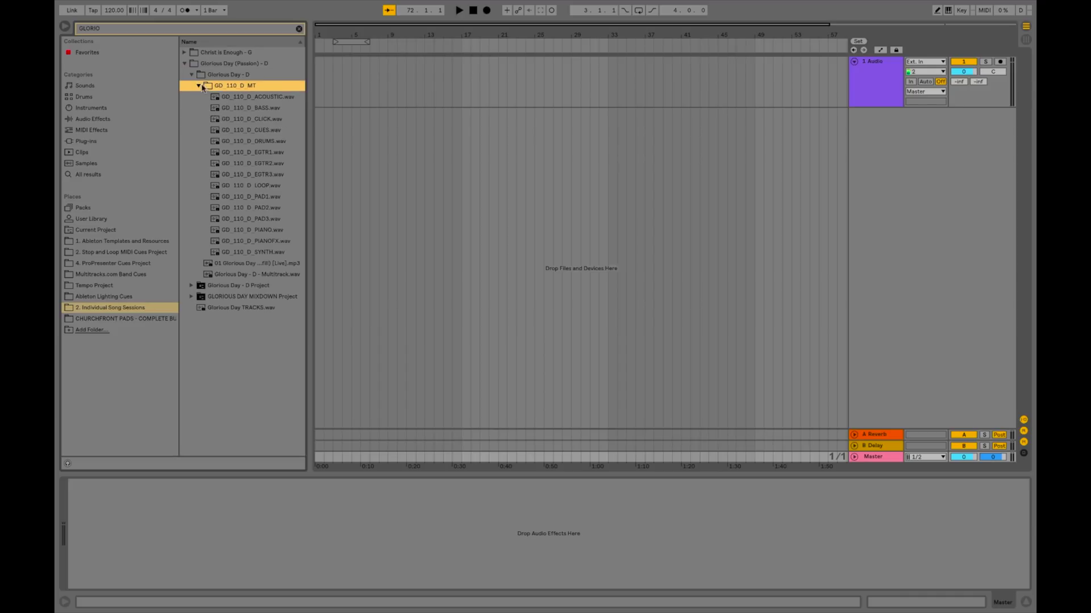
# Step: Place all GD_110_D stem files, ACOUSTIC through SYNTH, on separate tracks from bar 1 and delete the empty audio track above them
pyautogui.click(227, 98)
pyautogui.keyDown('shift'); pyautogui.click(225, 254); pyautogui.keyUp('shift')
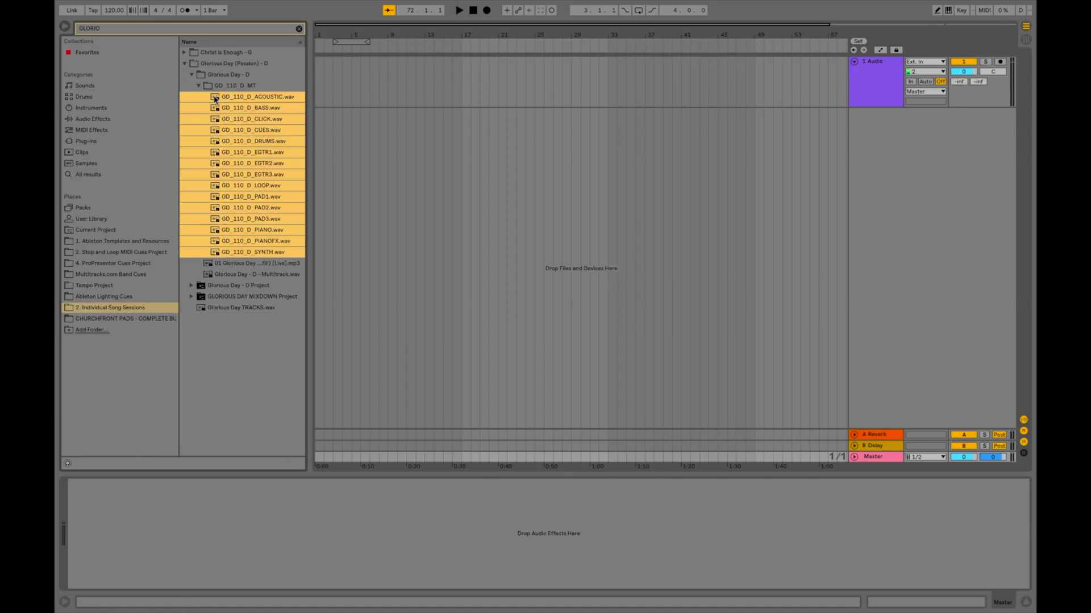
pyautogui.moveTo(218, 100); pyautogui.dragTo(316, 113)
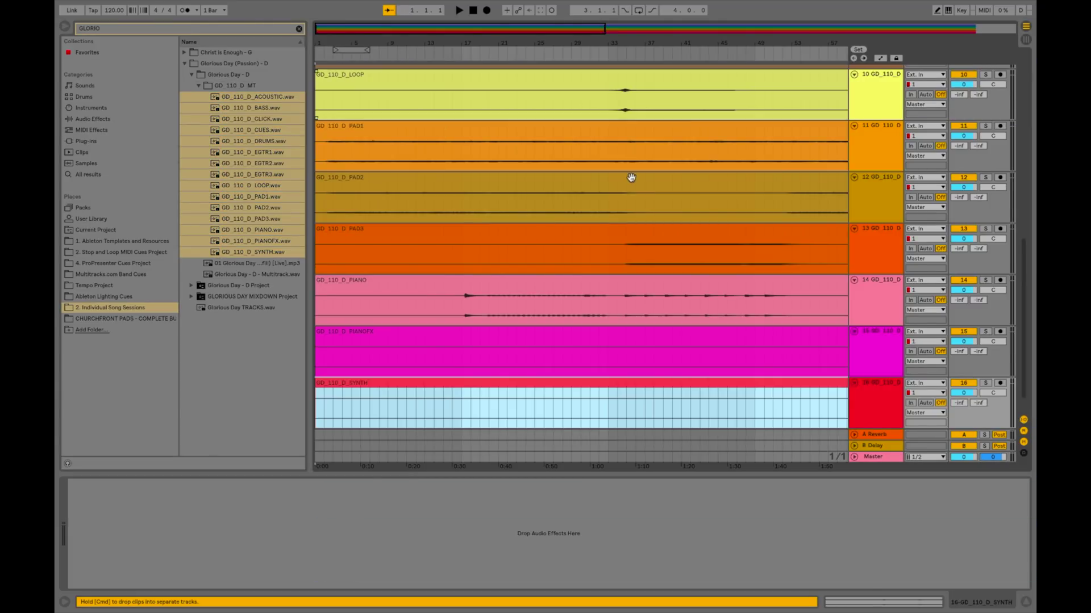
pyautogui.scroll(10, 630, 176)
pyautogui.click(868, 88)
pyautogui.press('Delete')
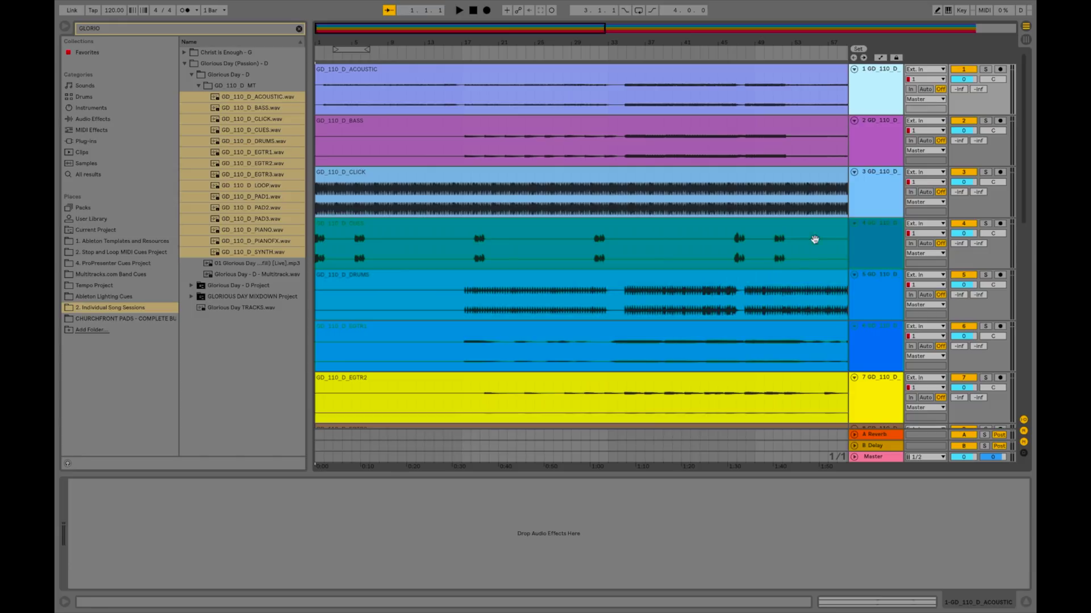
# Step: Delete the GD_110_D_DRUMS track from the imported stems
pyautogui.scroll(-1, 757, 347)
pyautogui.scroll(-10, 755, 348)
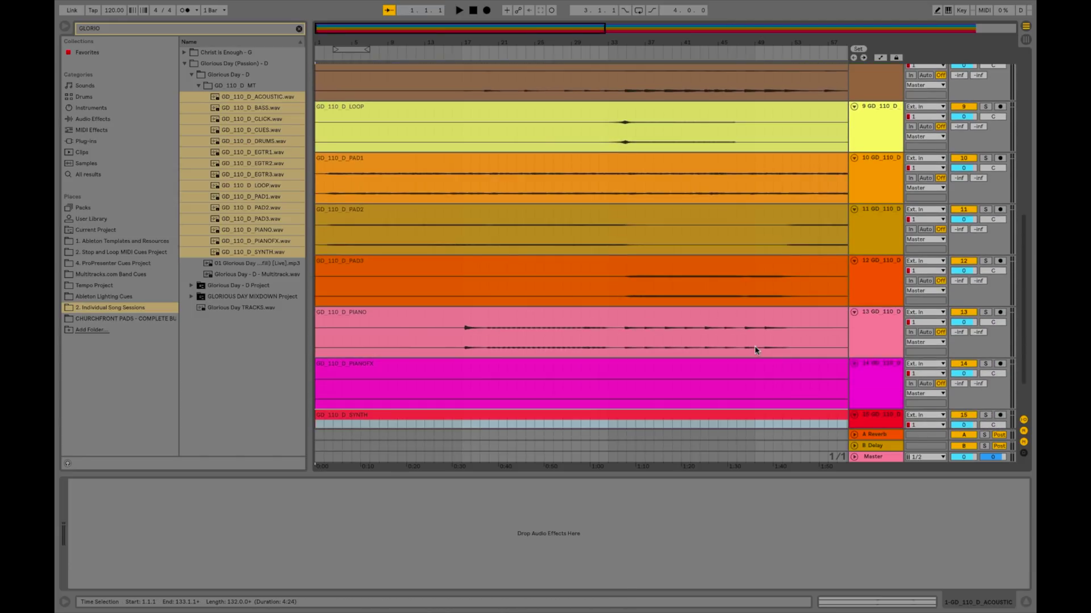
pyautogui.scroll(12, 754, 347)
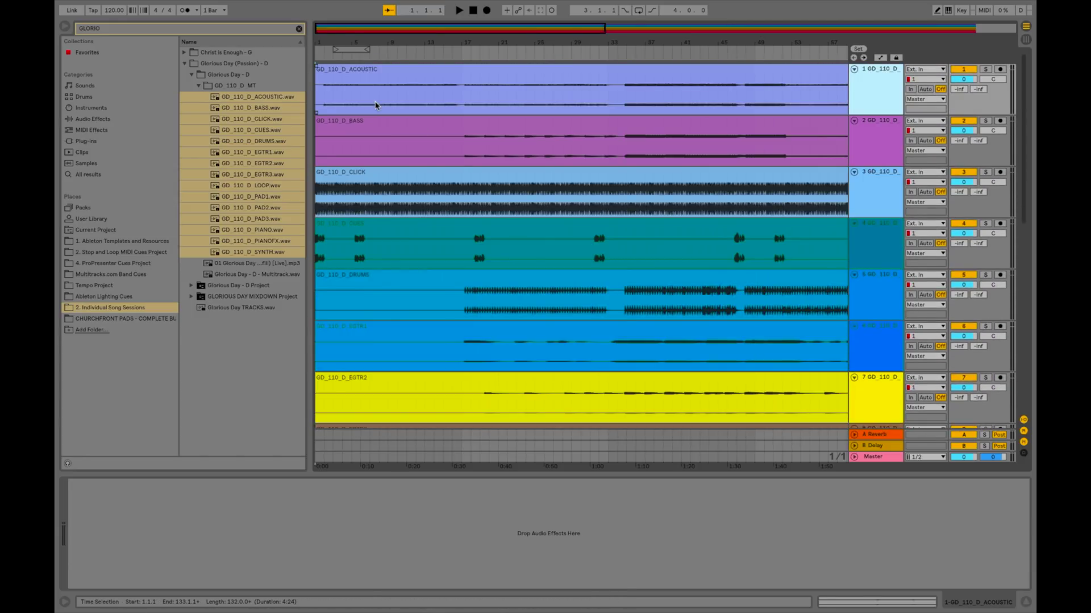
pyautogui.scroll(-3, 375, 105)
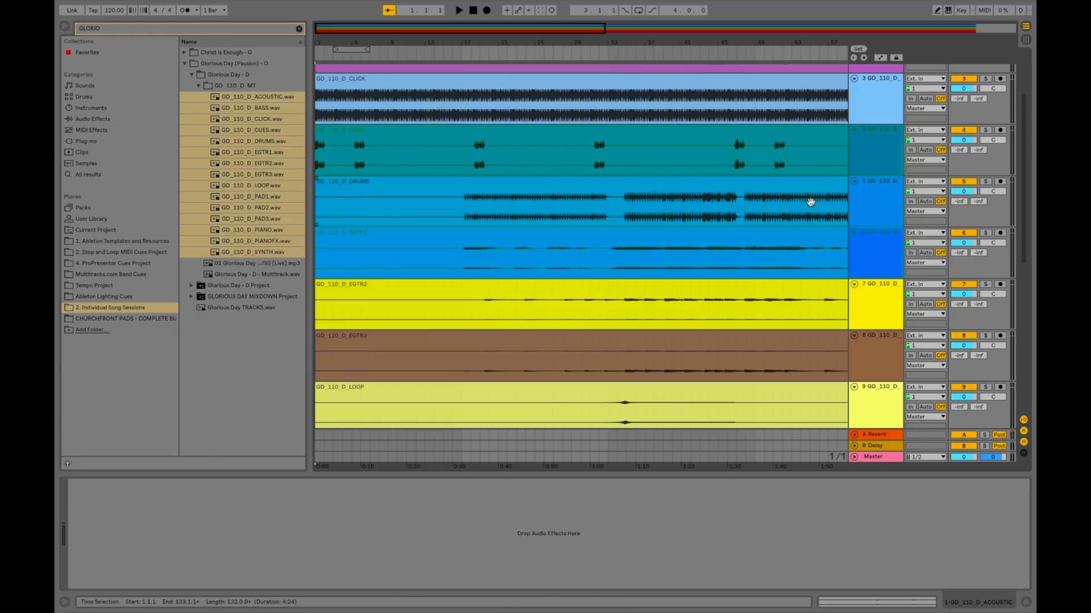
pyautogui.click(859, 199)
pyautogui.press('Delete')
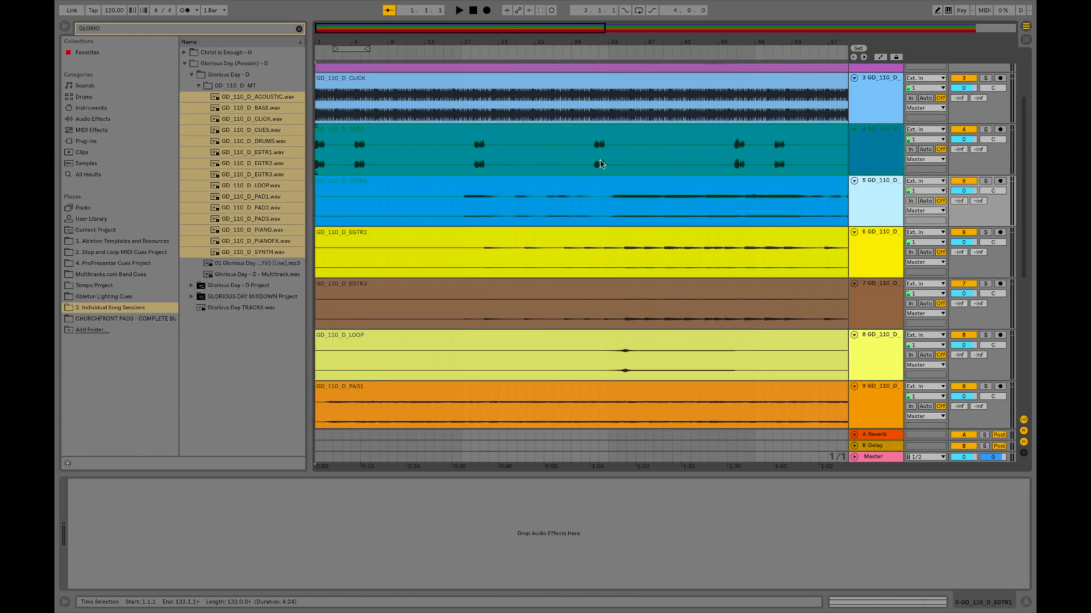
# Step: Delete the GD_110_D_CLICK and GD_110_D_CUES tracks
pyautogui.scroll(-3, 601, 164)
pyautogui.scroll(5, 600, 164)
pyautogui.scroll(-5, 526, 300)
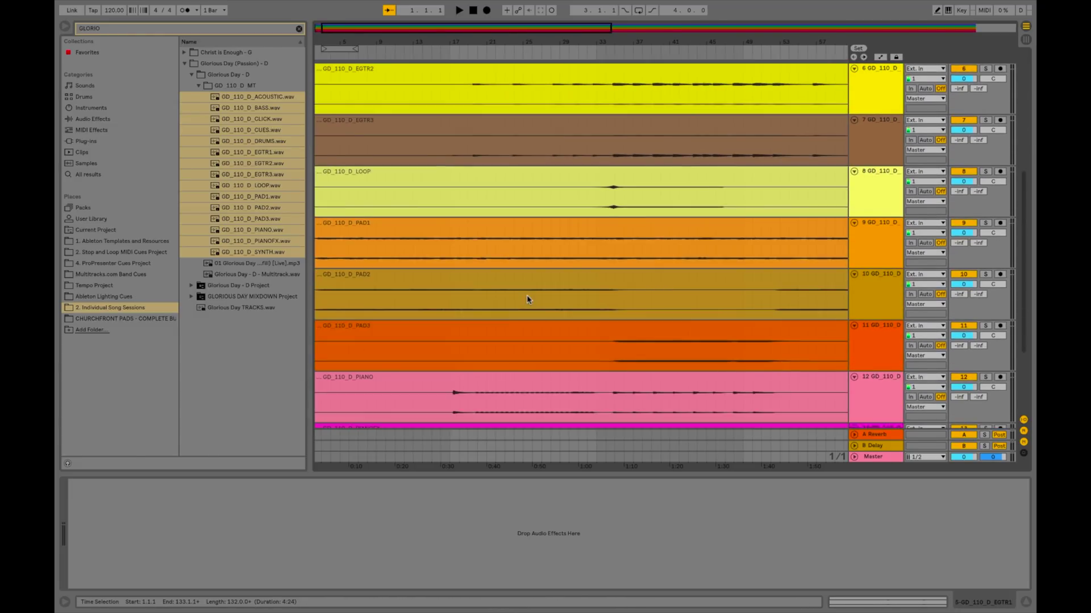
pyautogui.scroll(5, 527, 294)
pyautogui.click(878, 186)
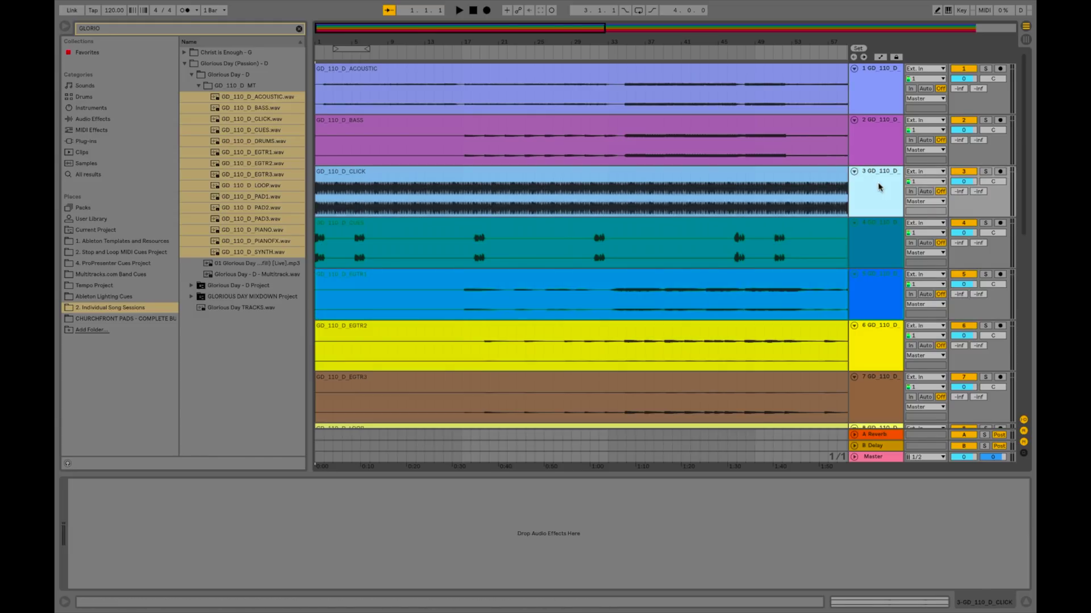
pyautogui.press('Delete')
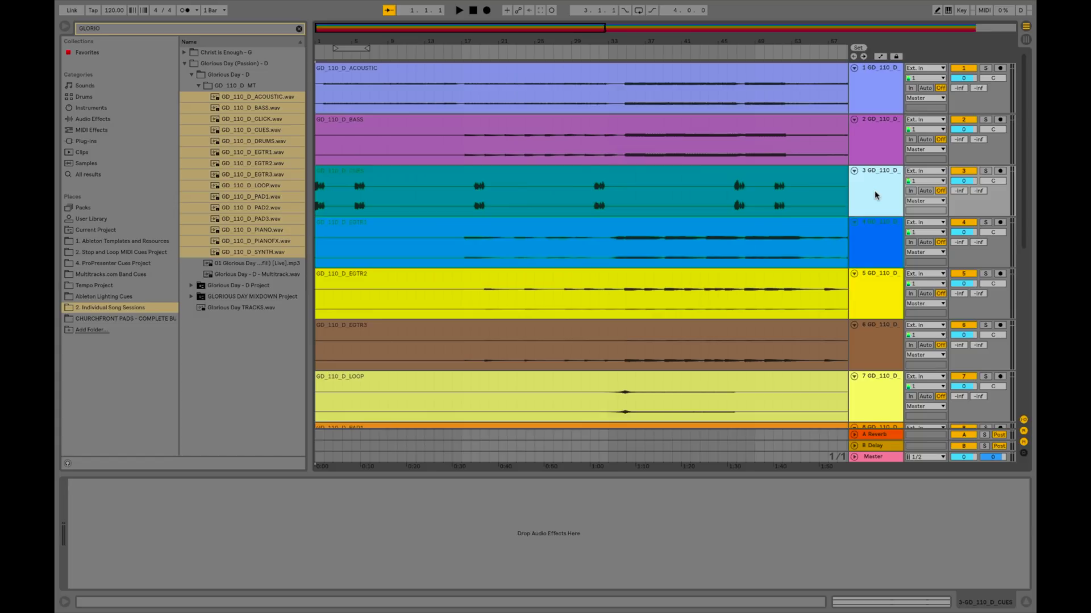
pyautogui.press('Delete')
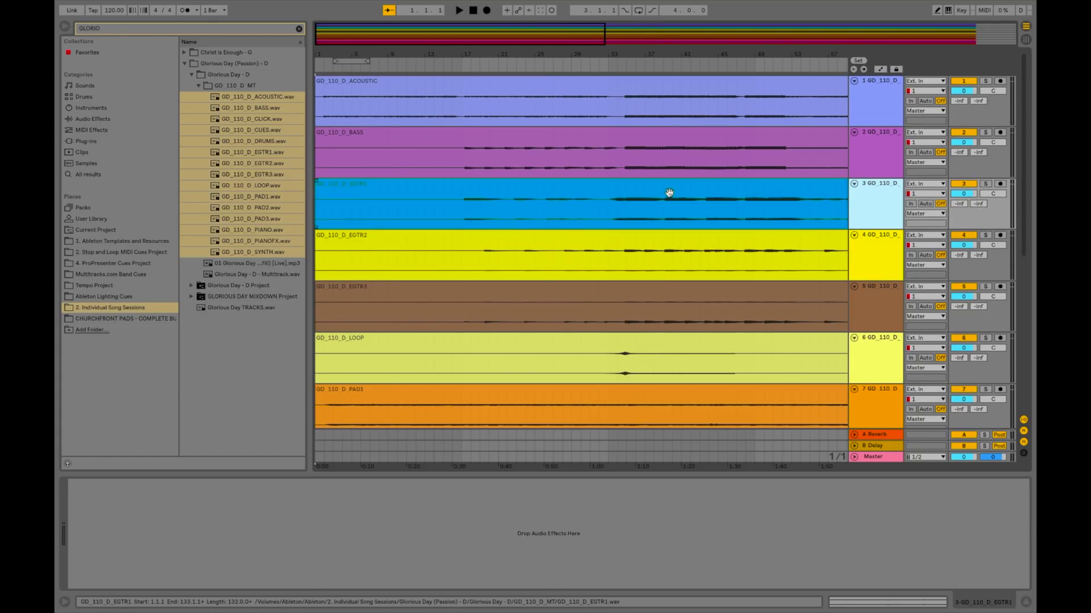
# Step: Look over the remaining stem tracks and play the arrangement from about bar 40
pyautogui.scroll(-1, 669, 193)
pyautogui.scroll(1, 669, 193)
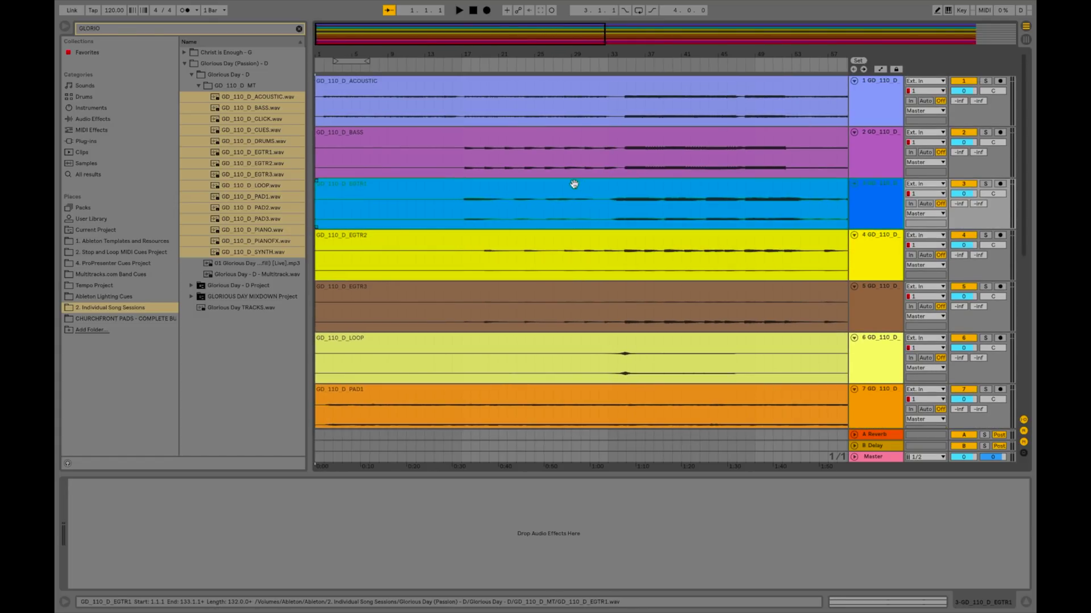
pyautogui.scroll(-5, 574, 184)
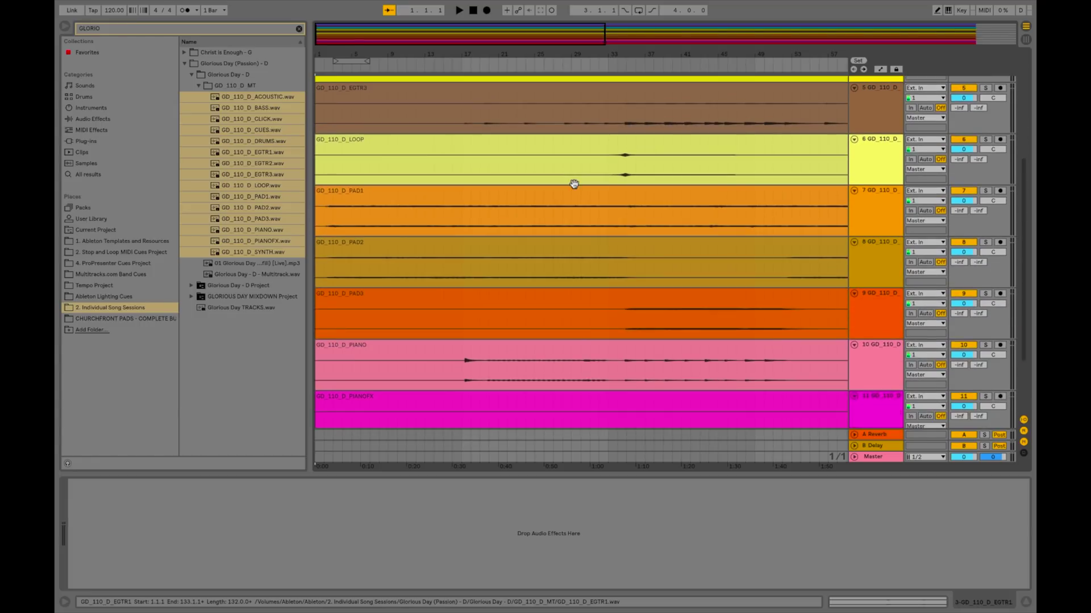
pyautogui.scroll(-3, 573, 184)
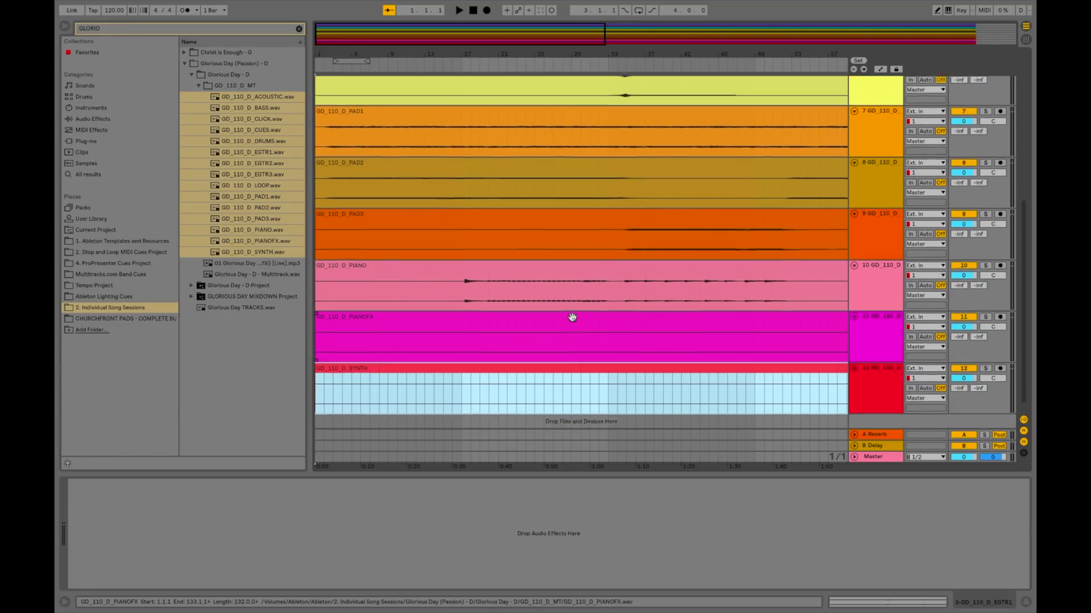
pyautogui.scroll(5, 572, 316)
pyautogui.hscroll(2, 572, 316)
pyautogui.scroll(5, 572, 316)
pyautogui.hscroll(5, 572, 316)
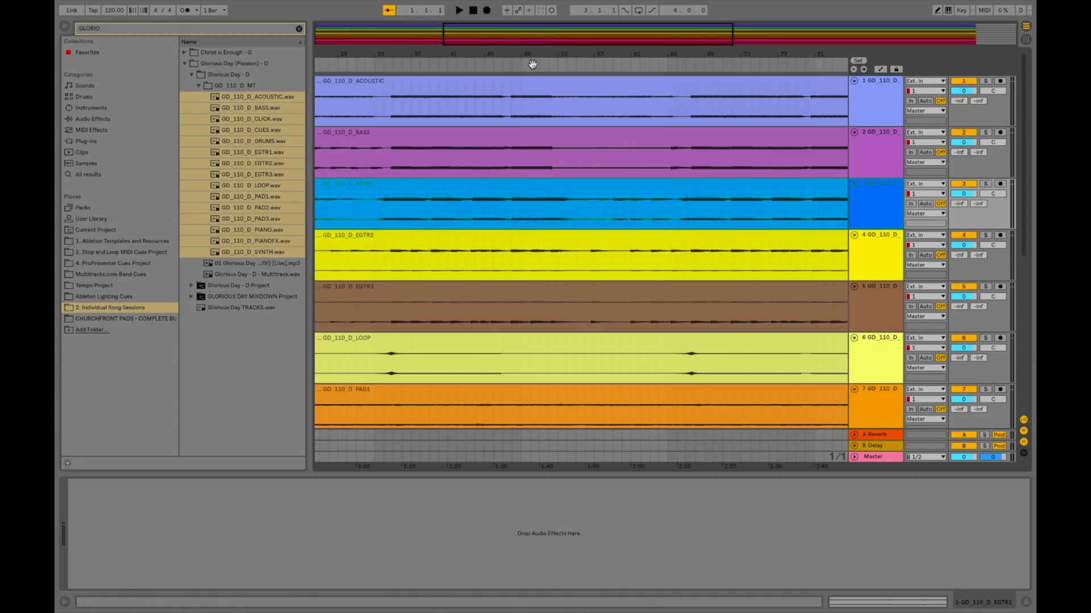
pyautogui.click(442, 61)
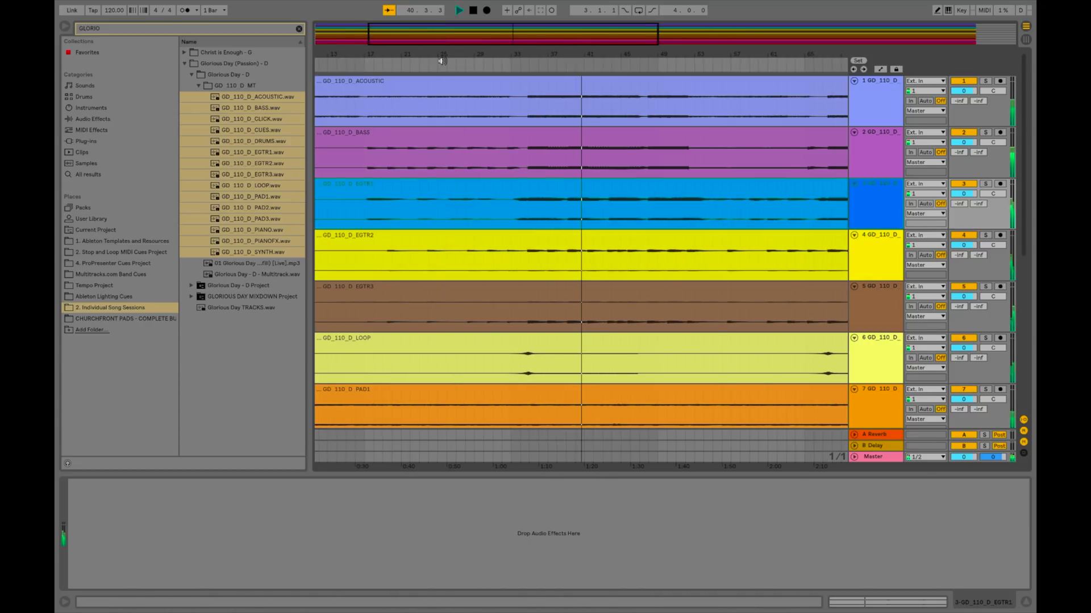
# Step: Delete the GD_110_D_ACOUSTIC track while the arrangement plays
pyautogui.click(856, 98)
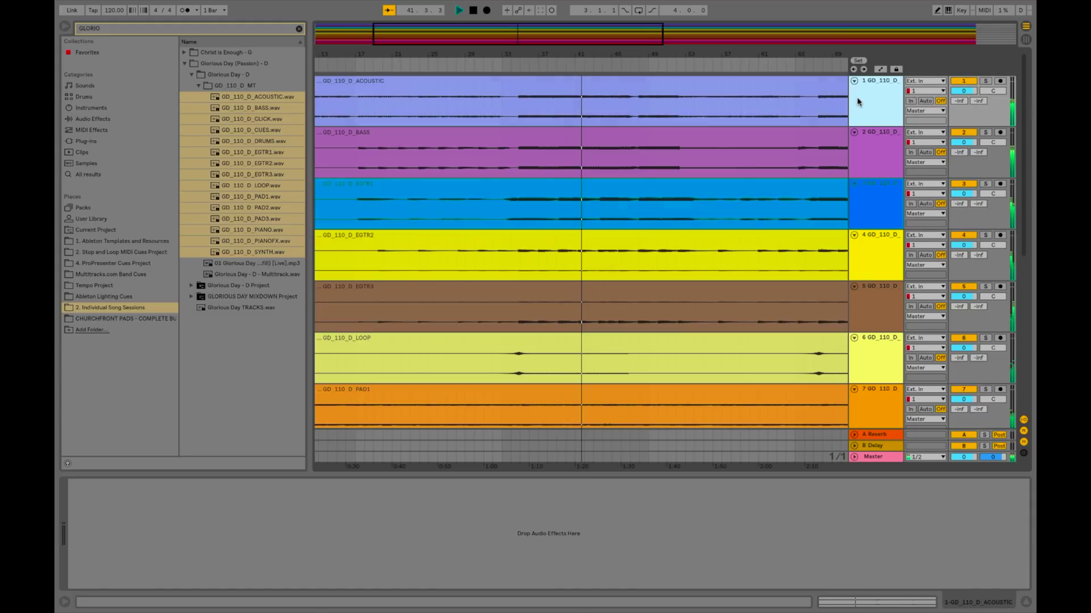
pyautogui.press('Delete')
pyautogui.click(493, 117)
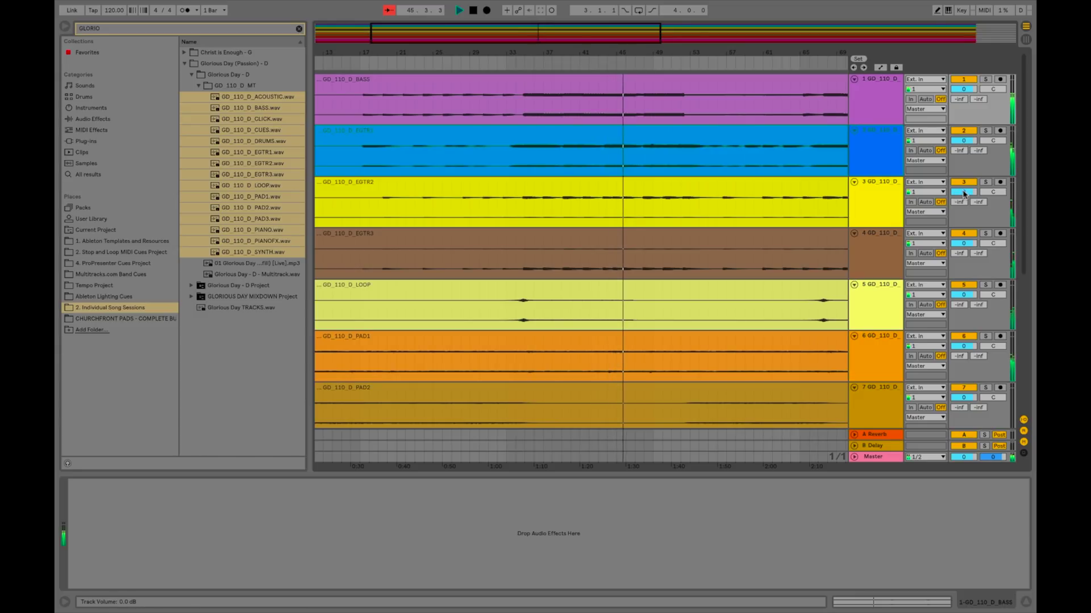
# Step: Lower the GD_110_D_EGTR2 track volume to -21.4 dB and the GD_110_D_PAD1 track volume to -2.5 dB
pyautogui.moveTo(964, 194); pyautogui.dragTo(964, 247)
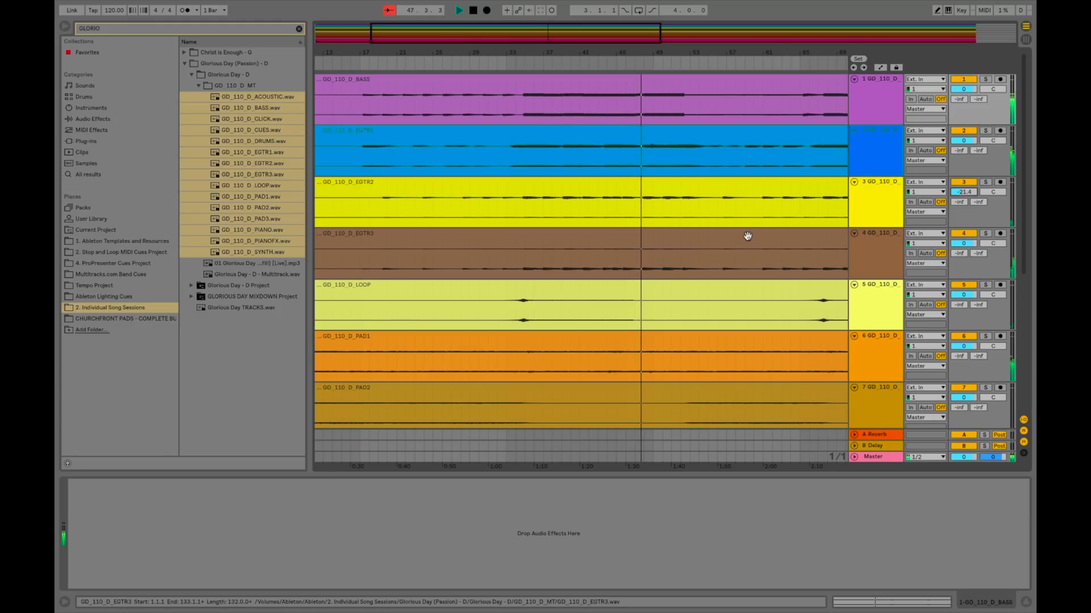
pyautogui.scroll(-3, 744, 236)
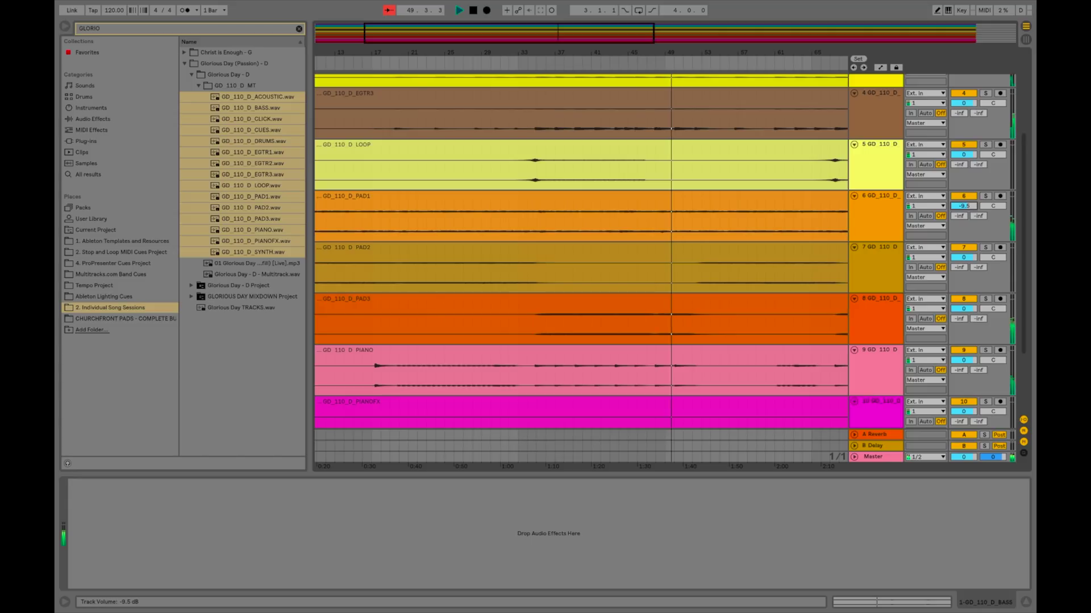
pyautogui.moveTo(964, 207)
pyautogui.mouseDown()
pyautogui.moveTo(963, 234)
pyautogui.moveTo(963, 210)
pyautogui.mouseUp()
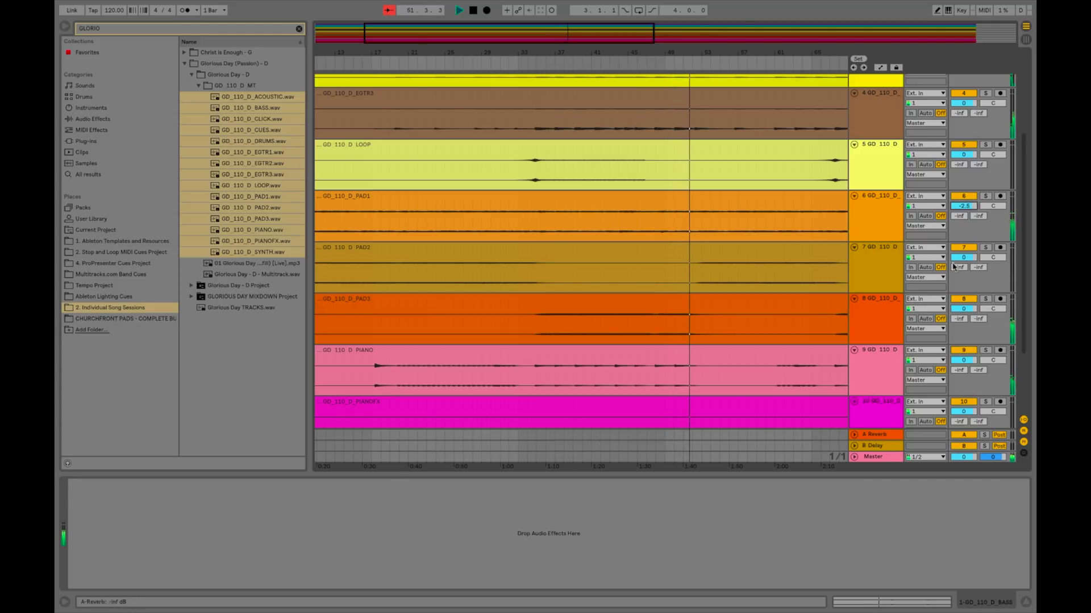
# Step: Lower the GD_110_D_PIANO track volume to about -30.4 dB and stop playback
pyautogui.scroll(-3, 703, 293)
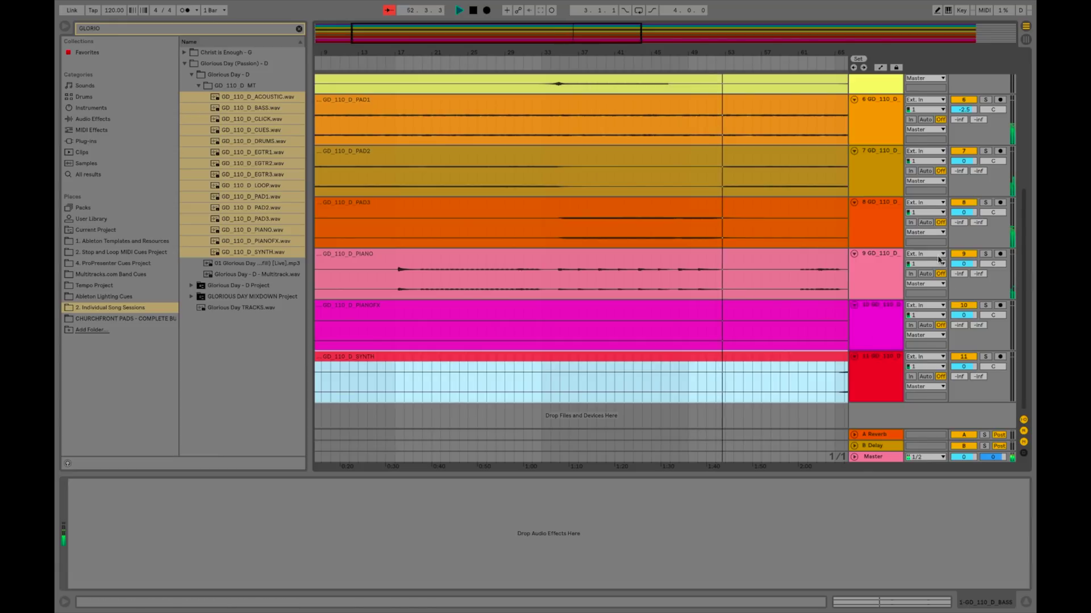
pyautogui.moveTo(964, 263); pyautogui.dragTo(964, 289)
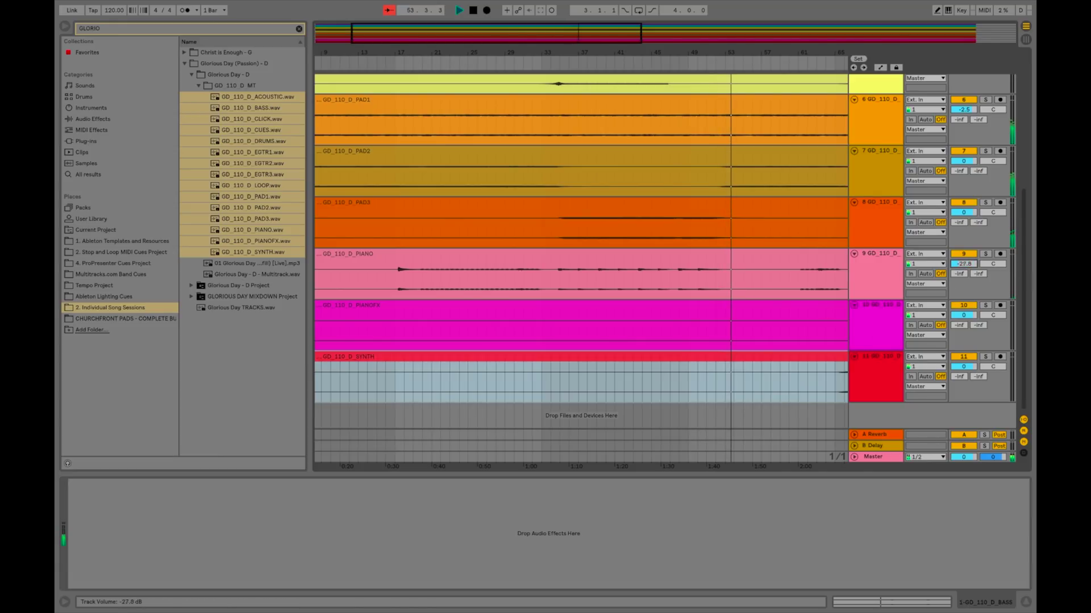
pyautogui.press('space')
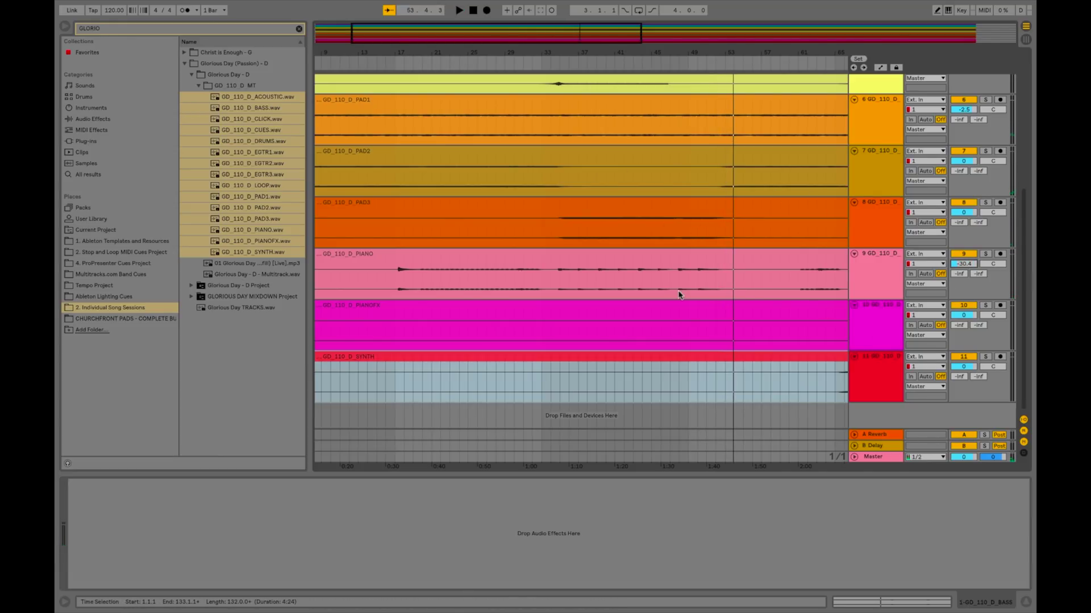
# Step: Select the full length of the stem clips from GD_110_D_BASS through GD_110_D_PAD2 in the arrangement
pyautogui.click(679, 334)
pyautogui.click(679, 390)
pyautogui.scroll(8, 684, 298)
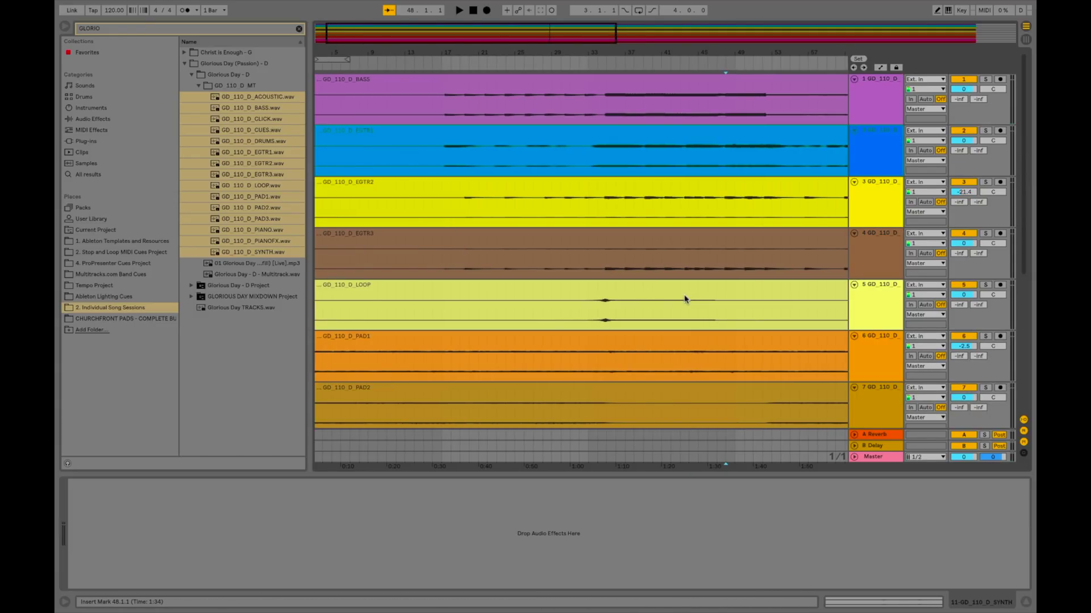
pyautogui.press('w')
pyautogui.click(335, 104)
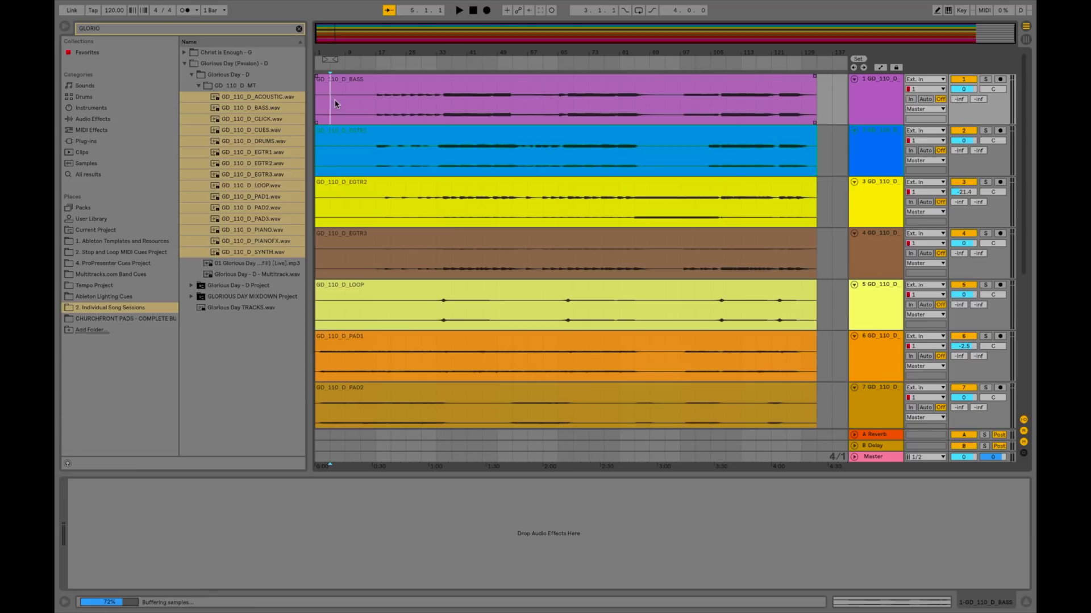
pyautogui.click(328, 88)
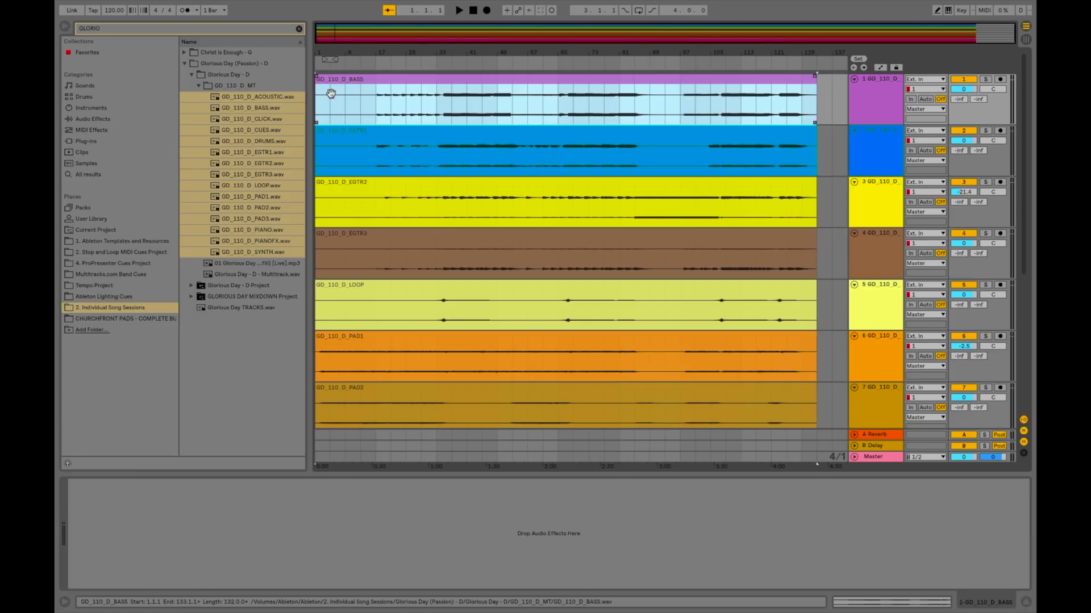
pyautogui.keyDown('shift'); pyautogui.click(814, 408); pyautogui.keyUp('shift')
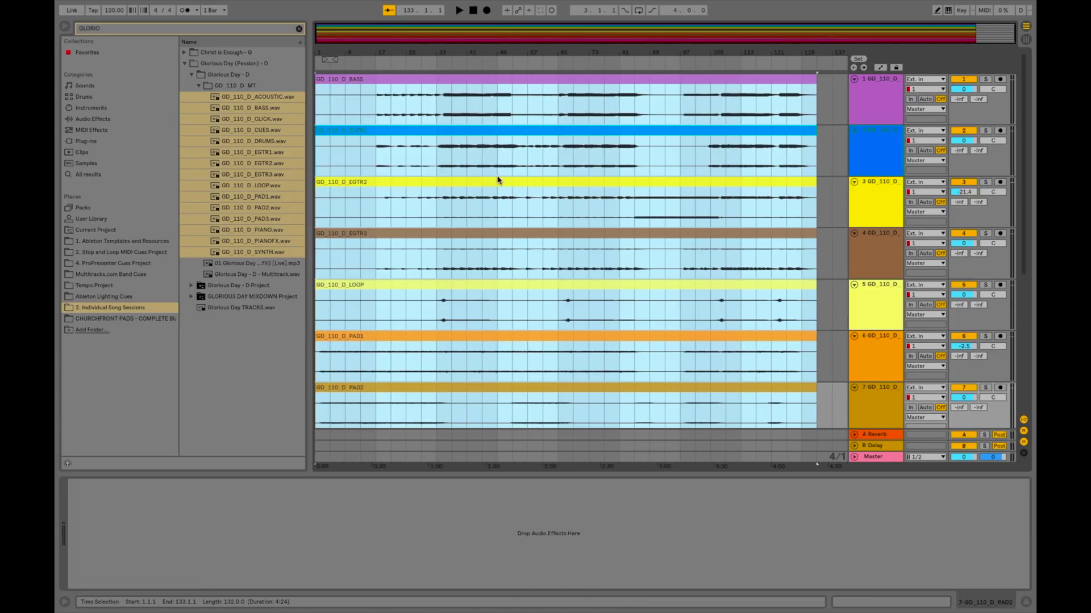
# Step: Export the Master as a 16-bit, 44100 Hz WAV and name the file GLORIOS DAY BACKING TRACK MIX
pyautogui.click(120, 6)
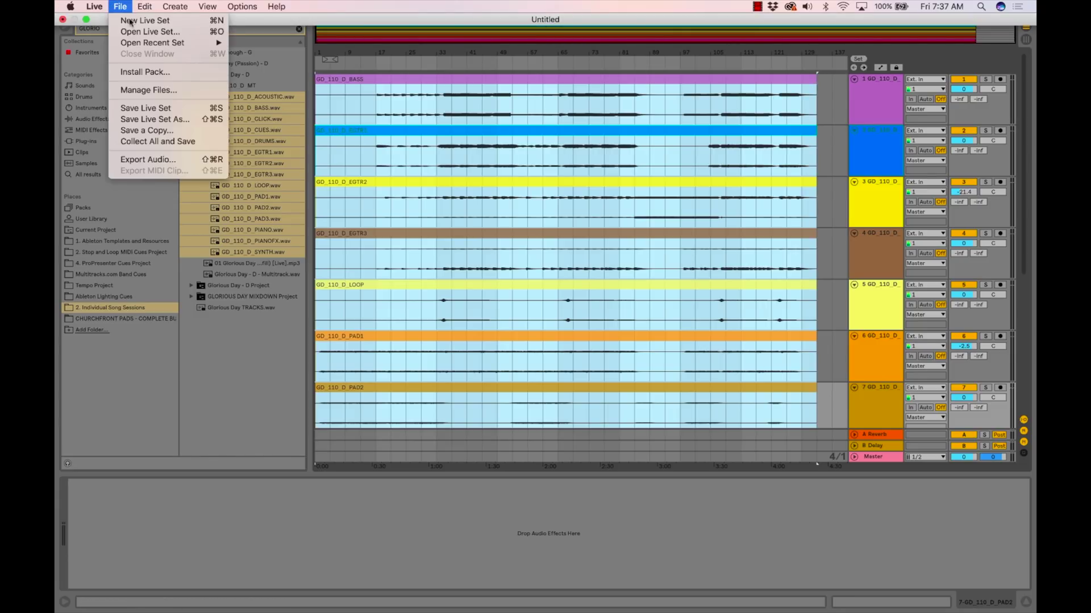
pyautogui.click(158, 159)
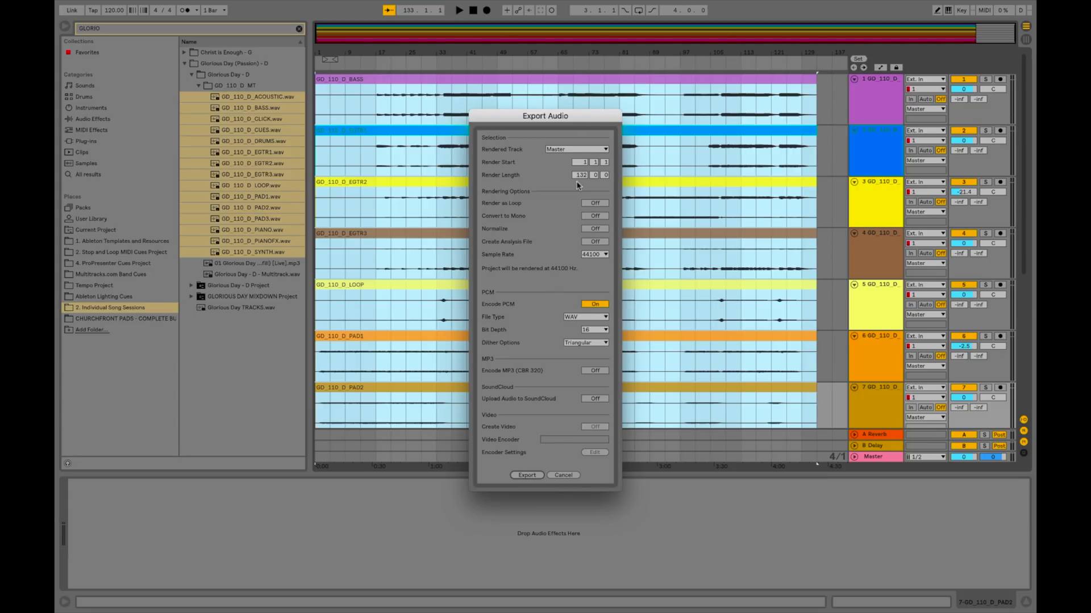
pyautogui.click(533, 477)
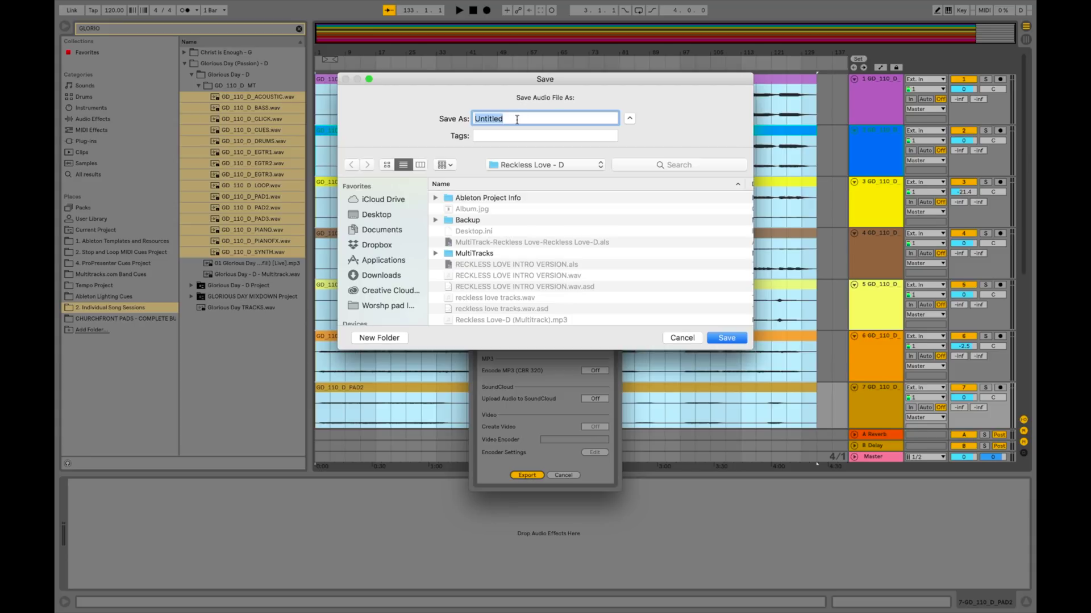
pyautogui.write('GLORIOS DAY BACKING TRACK MIX')
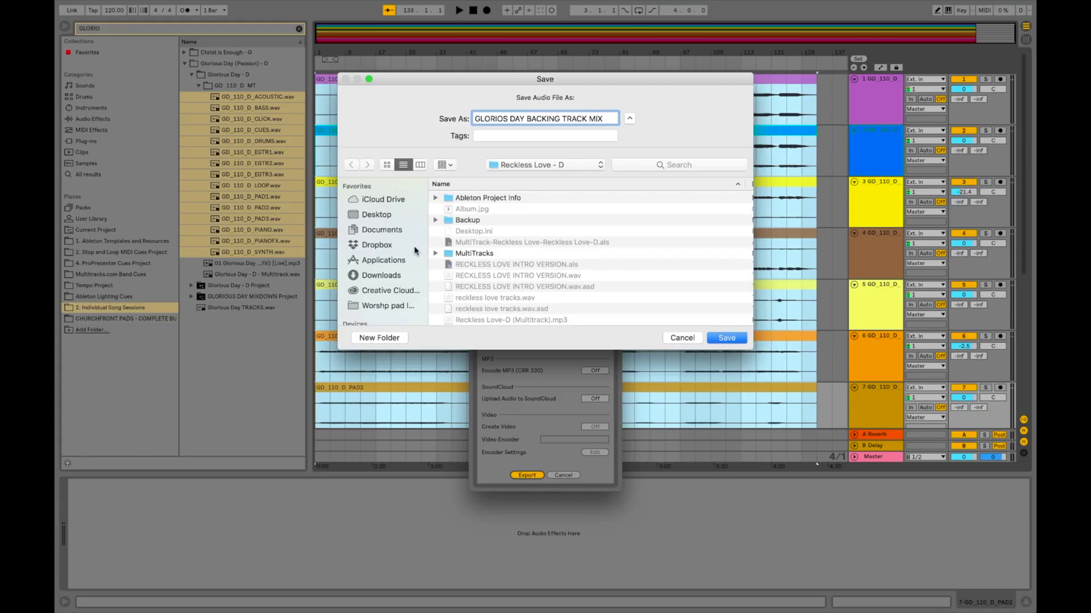
# Step: Save the exported mix in the Glorious Day (Passion) - D folder within 2. Individual Song Sessions on the Ableton drive
pyautogui.scroll(-5, 389, 273)
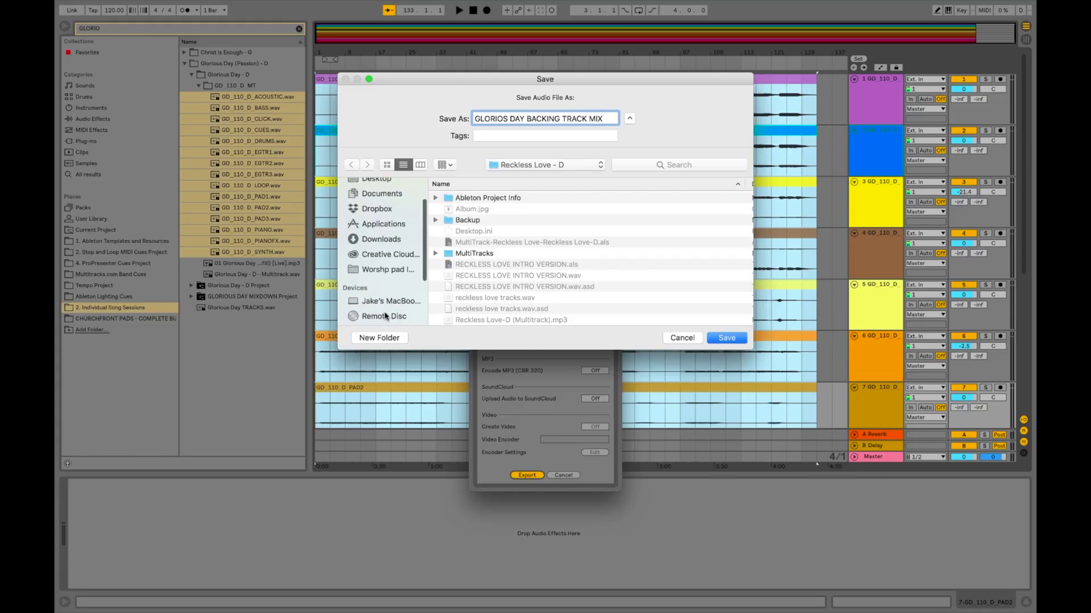
pyautogui.click(386, 291)
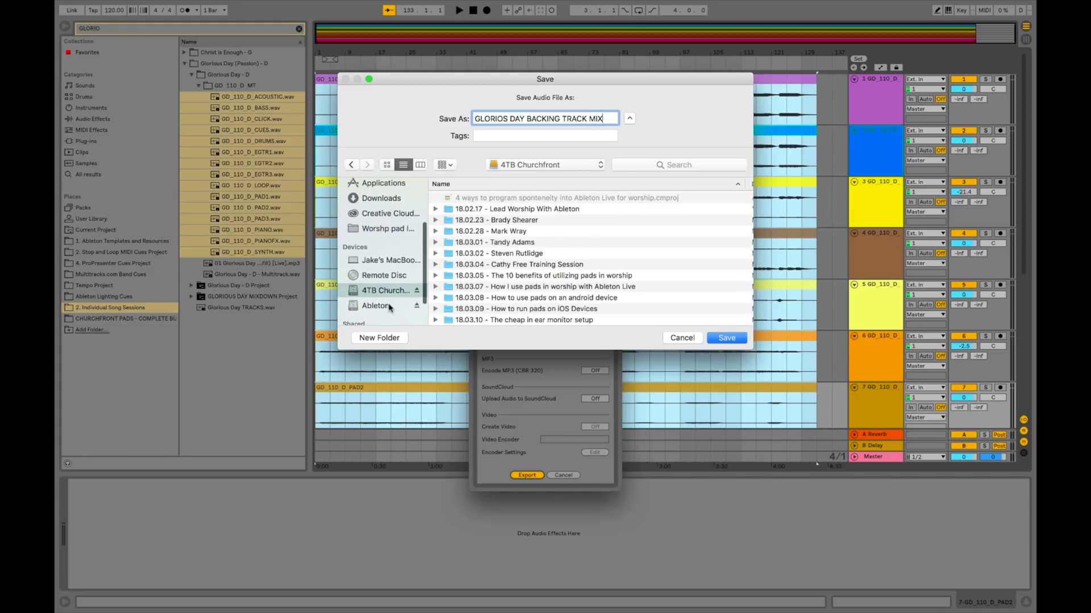
pyautogui.click(391, 307)
pyautogui.doubleClick(469, 198)
pyautogui.doubleClick(497, 210)
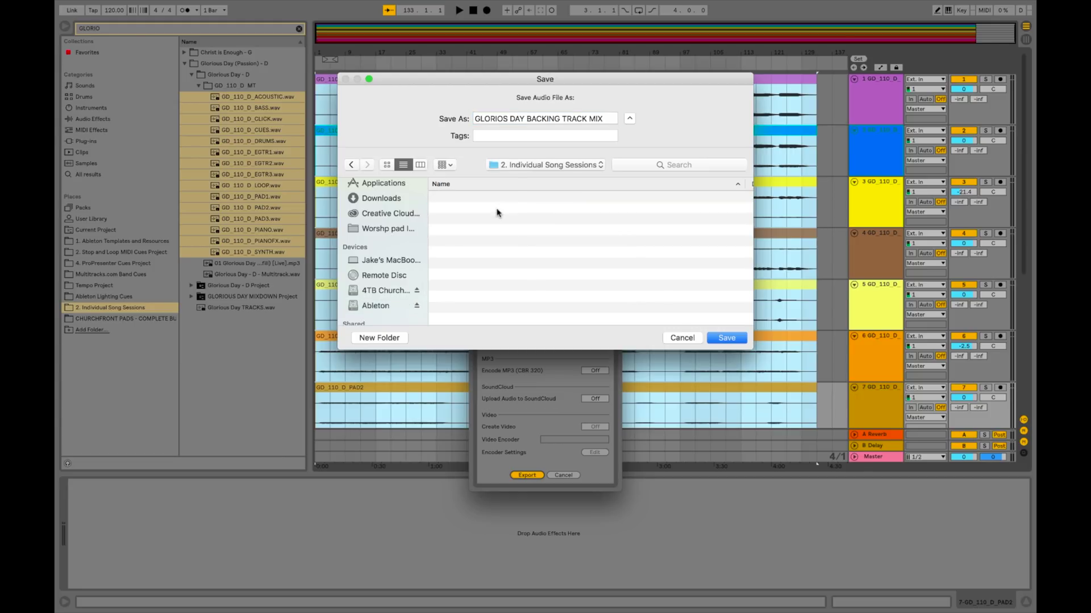
pyautogui.scroll(-10, 516, 246)
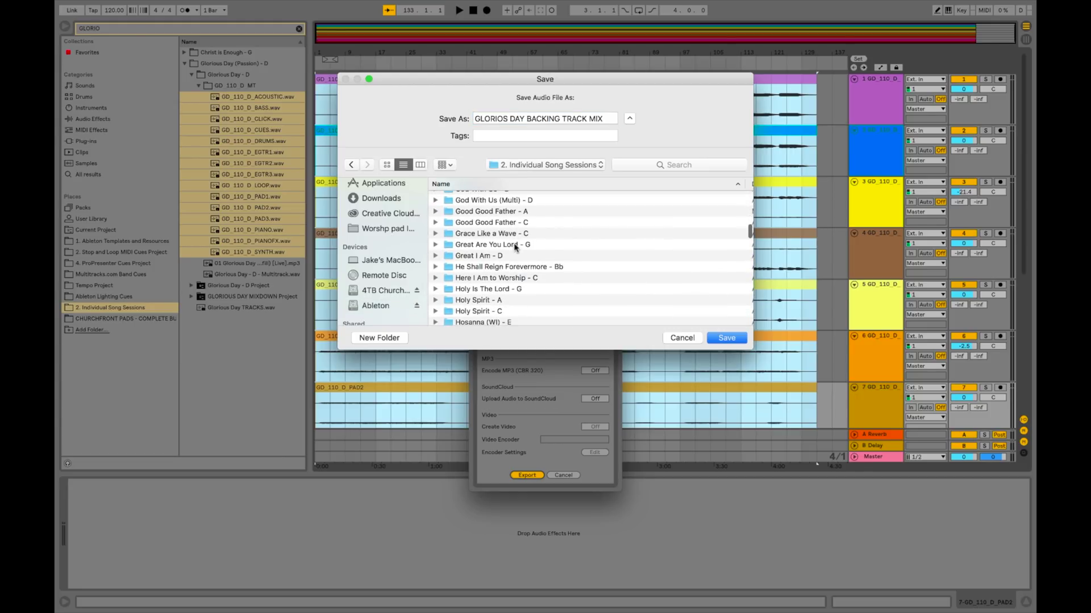
pyautogui.scroll(2, 497, 245)
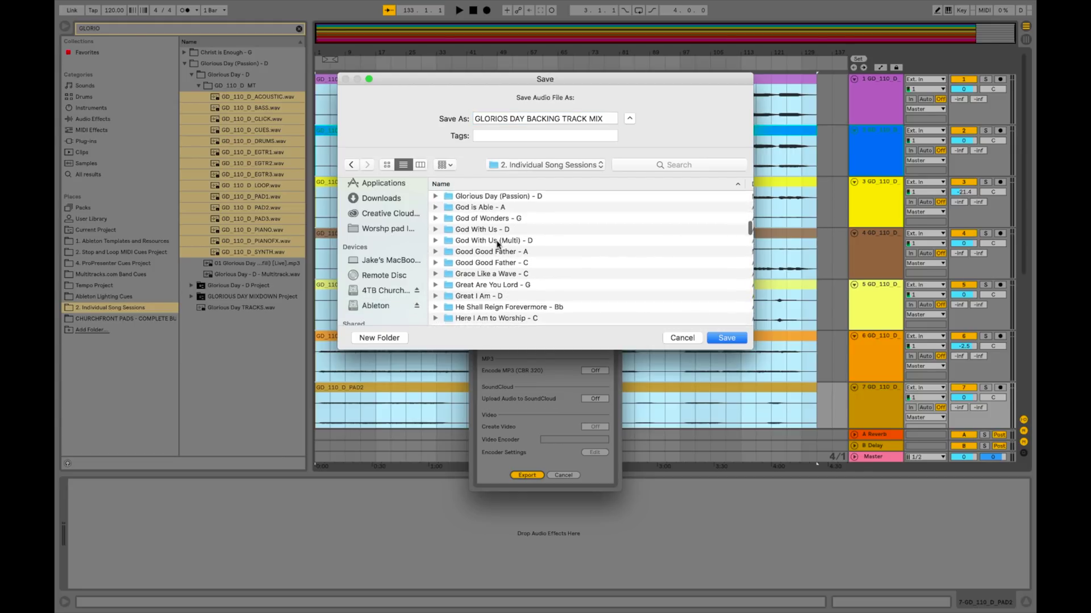
pyautogui.doubleClick(486, 200)
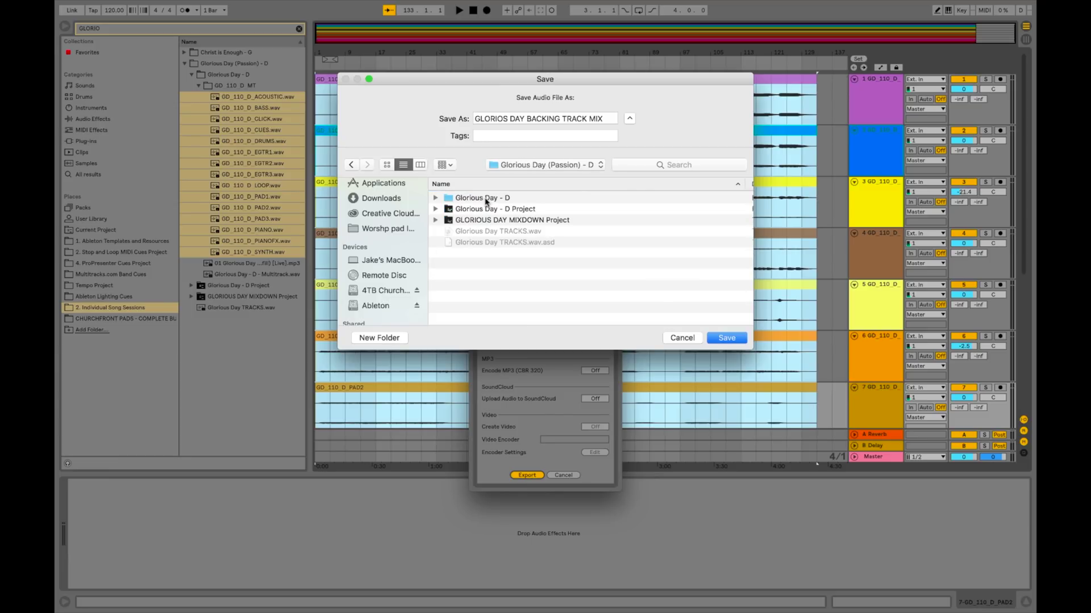
pyautogui.click(727, 338)
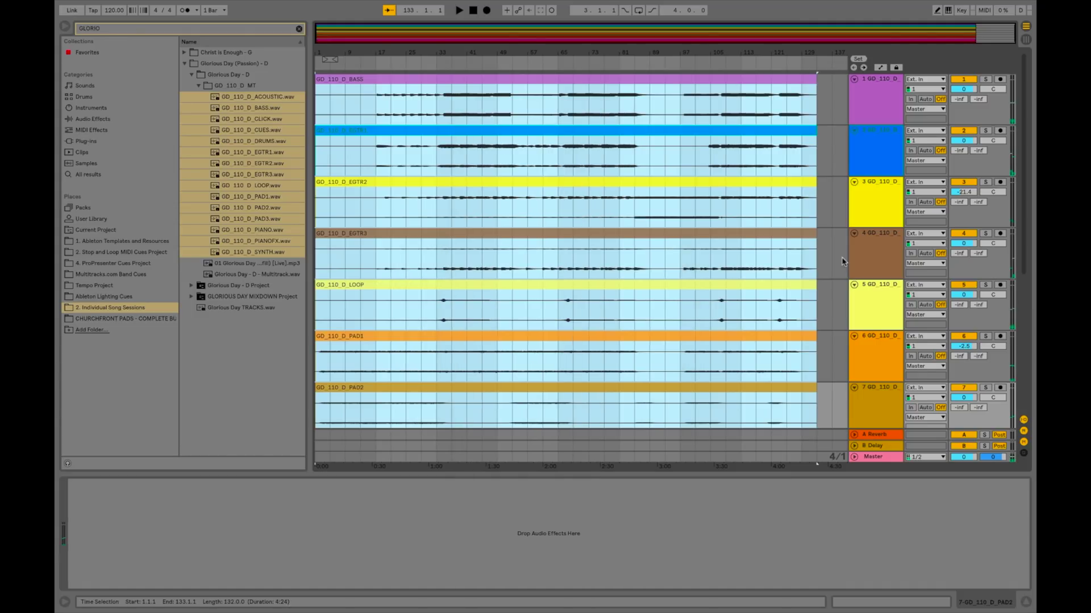
# Step: Open the GLORIOUS DAY INTO VERSION set from the Glorious Day - D Project and unfold its TRACKS track
pyautogui.click(843, 258)
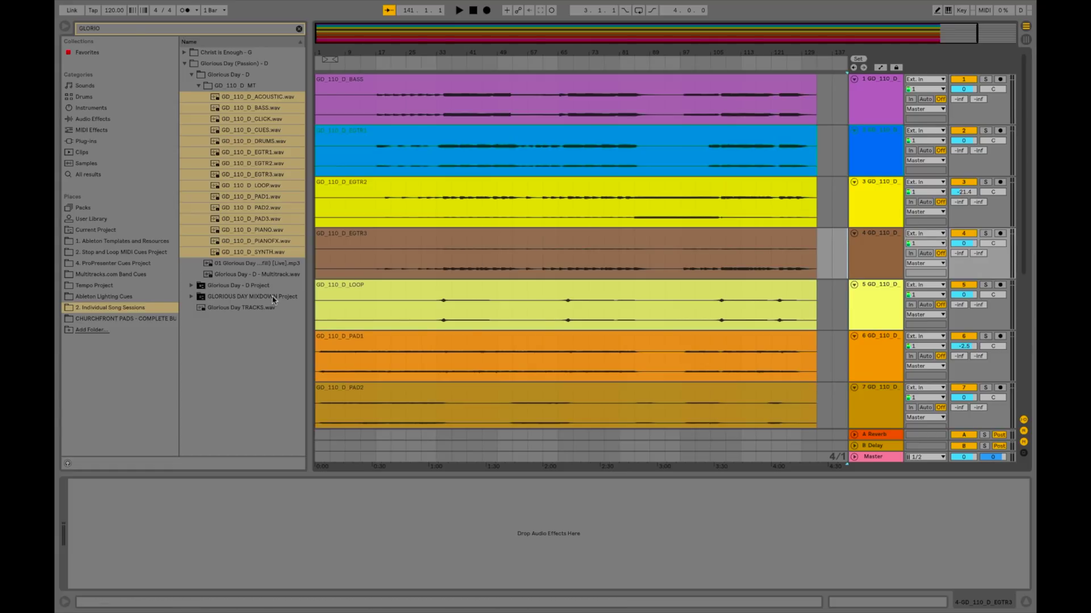
pyautogui.click(227, 297)
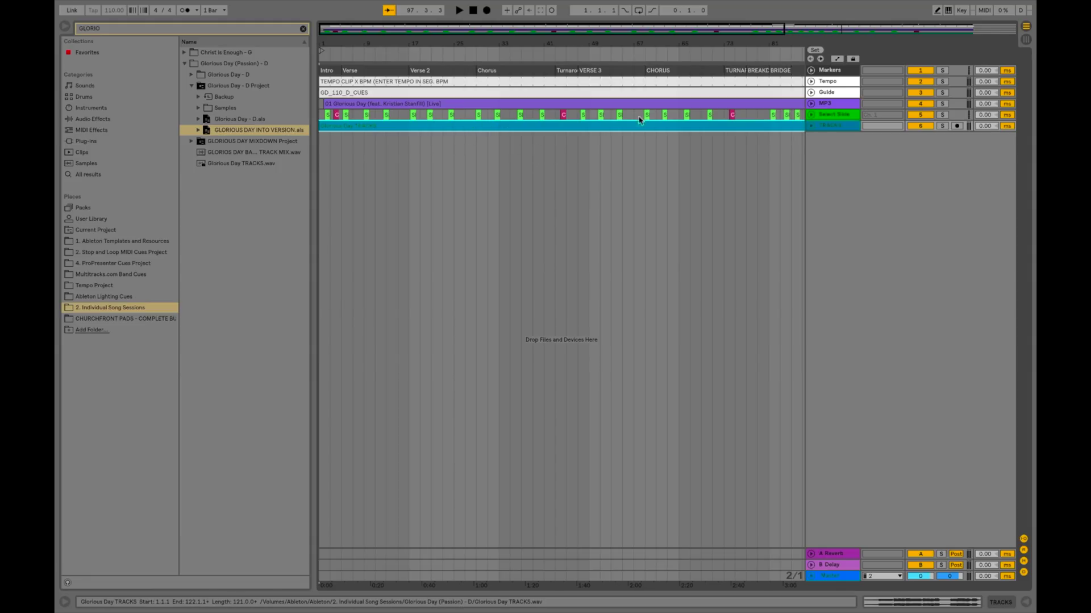
pyautogui.click(811, 126)
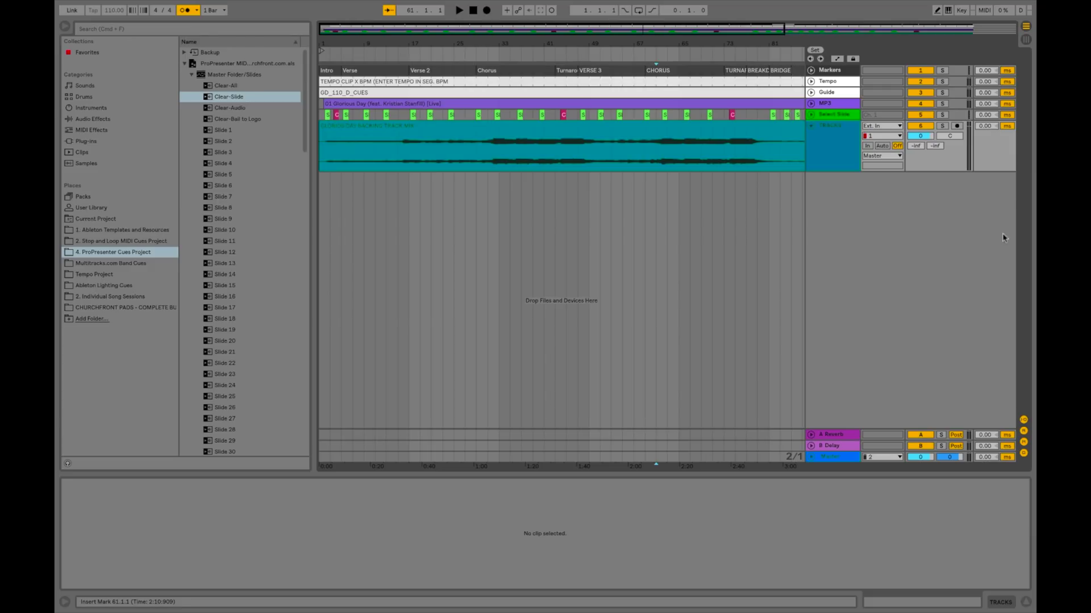
pyautogui.click(194, 12)
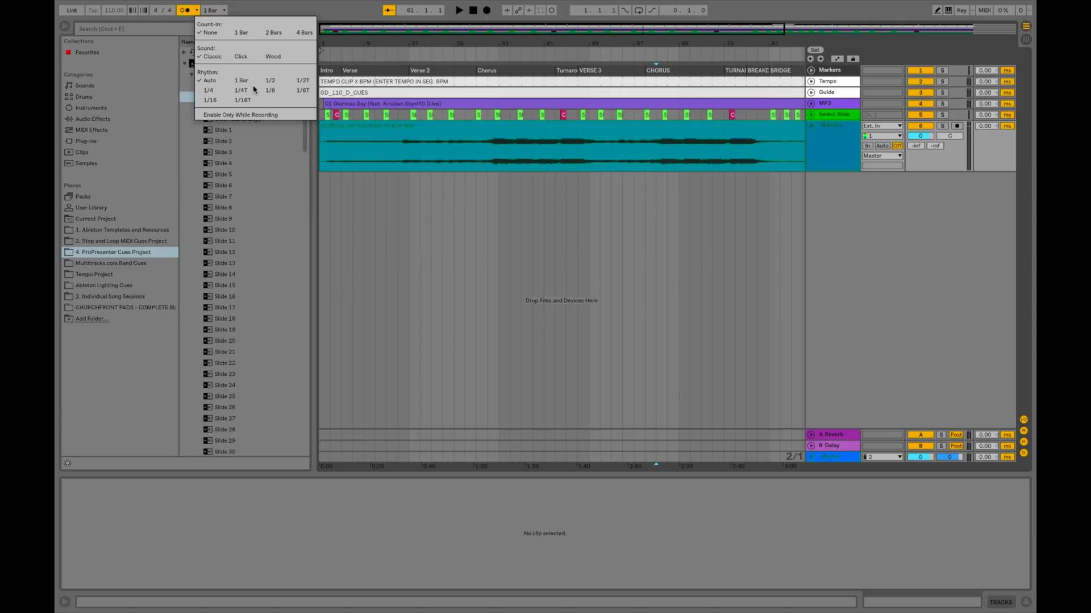
pyautogui.click(252, 10)
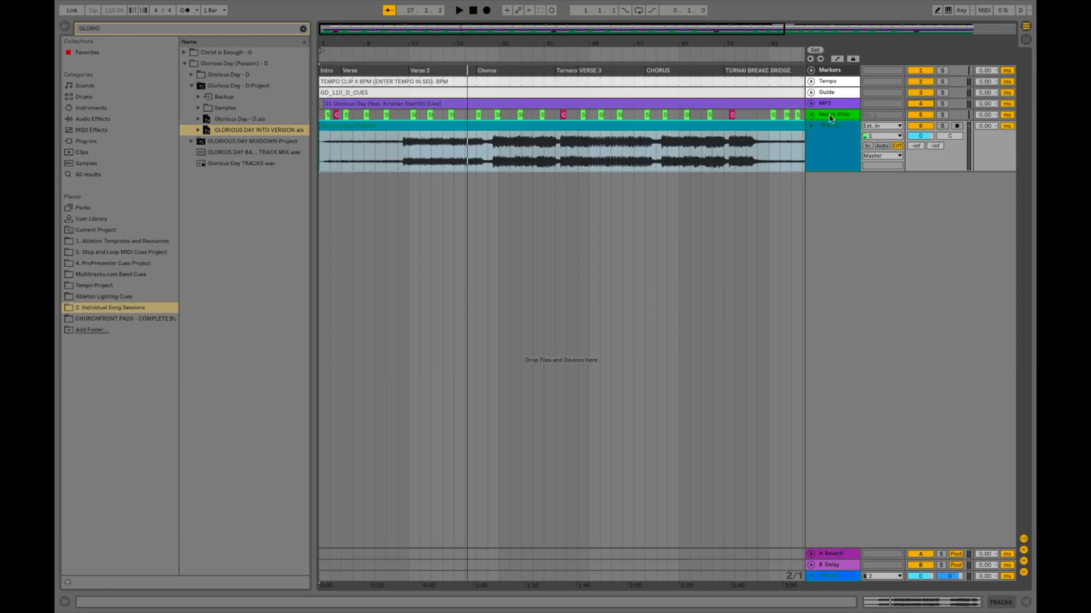
# Step: Replace the audio clip on the TRACKS track with the GLORIOS DAY BACKING TRACK MIX file, starting at bar 1
pyautogui.click(833, 138)
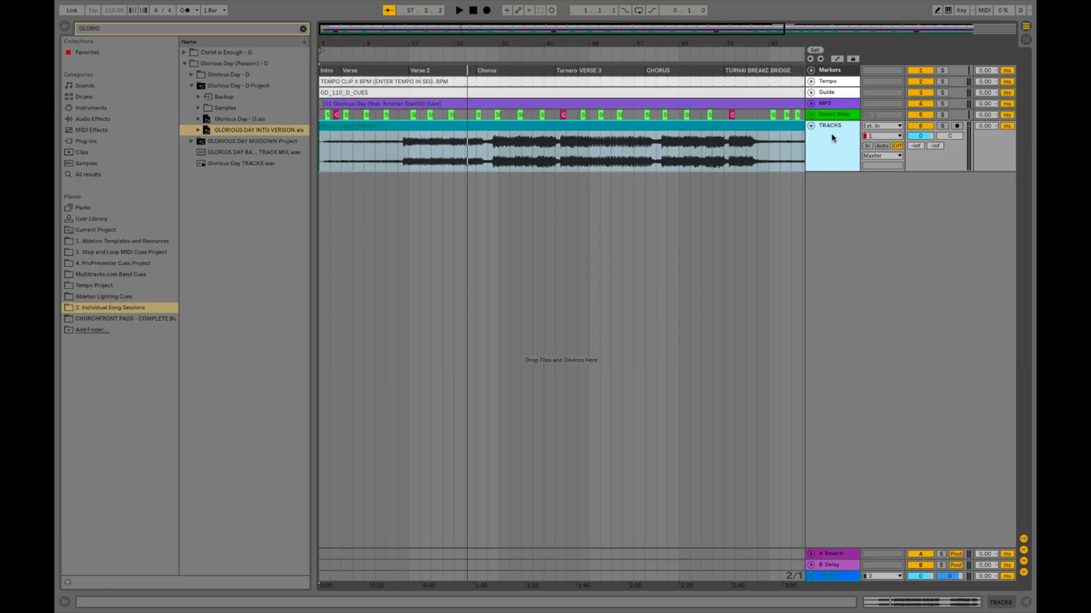
pyautogui.click(794, 160)
pyautogui.click(811, 126)
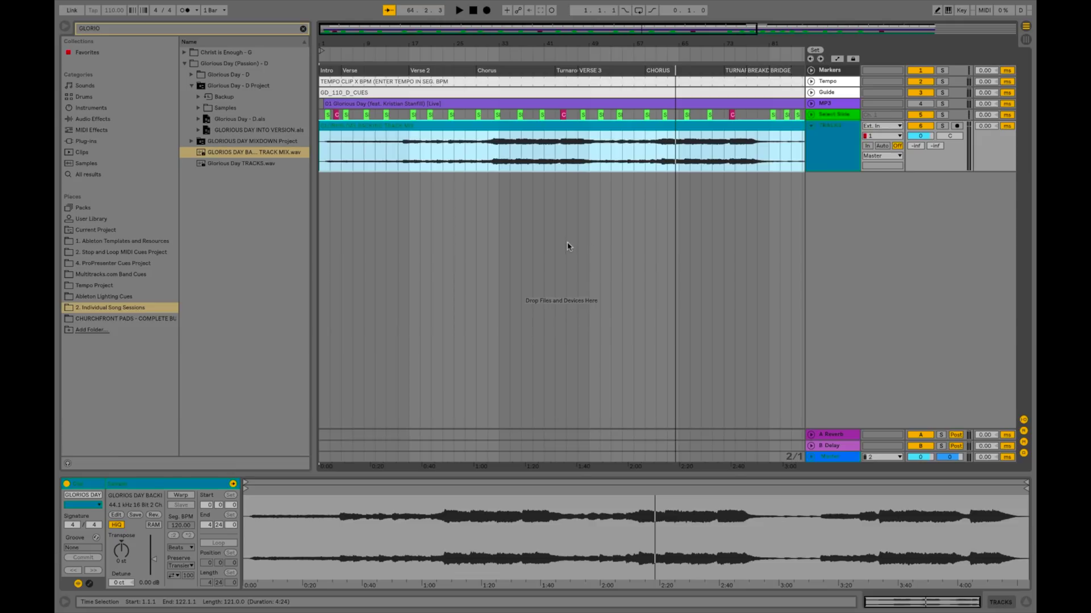
pyautogui.click(567, 246)
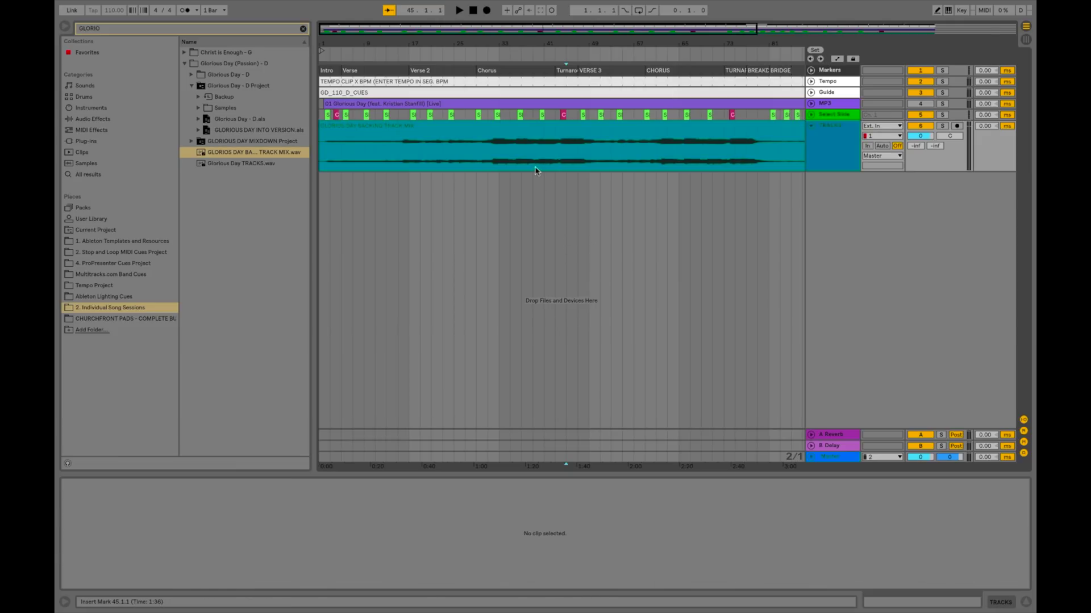
# Step: Turn on warping for the backing track mix clip and set its warp mode to Tones
pyautogui.click(502, 140)
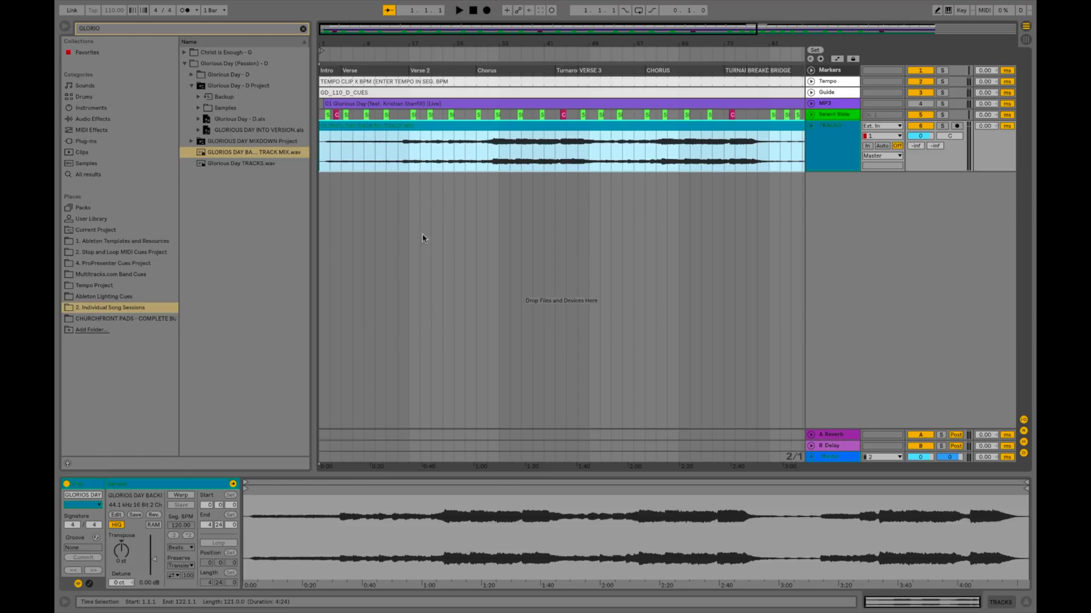
pyautogui.click(181, 496)
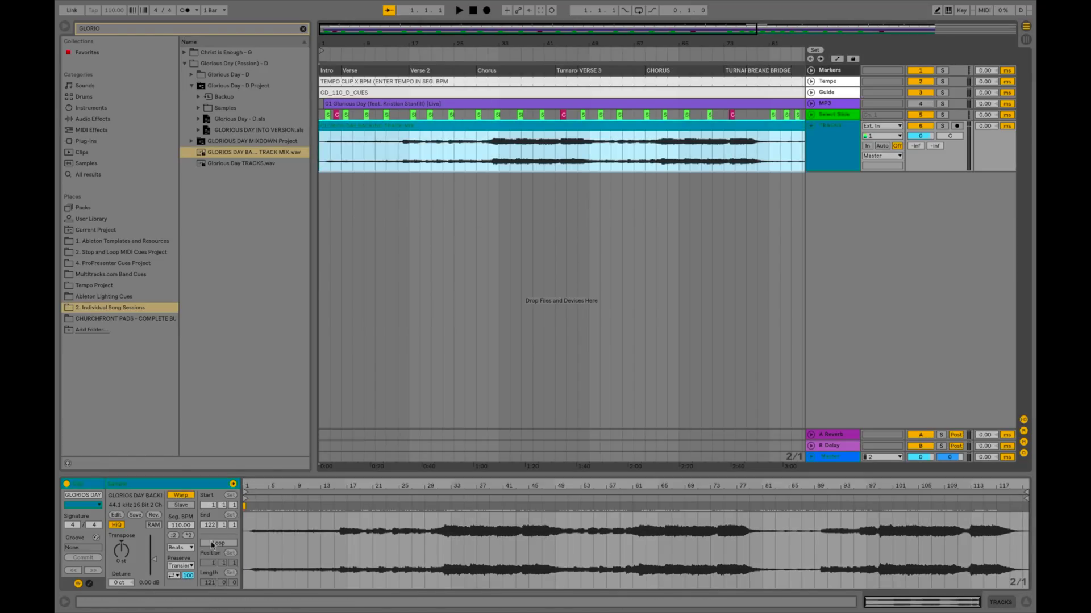
pyautogui.click(181, 547)
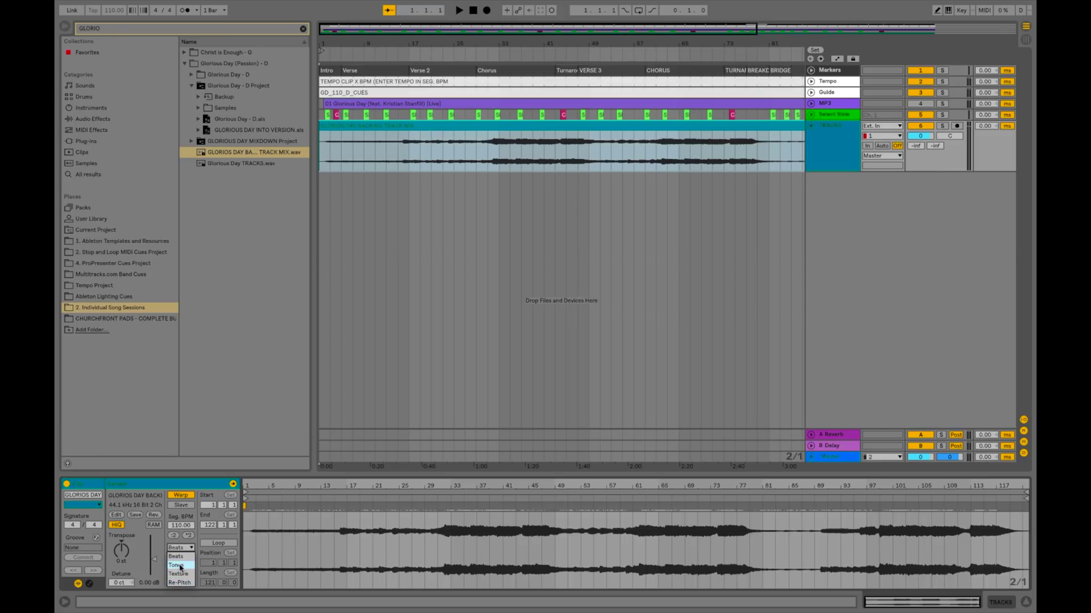
pyautogui.click(179, 566)
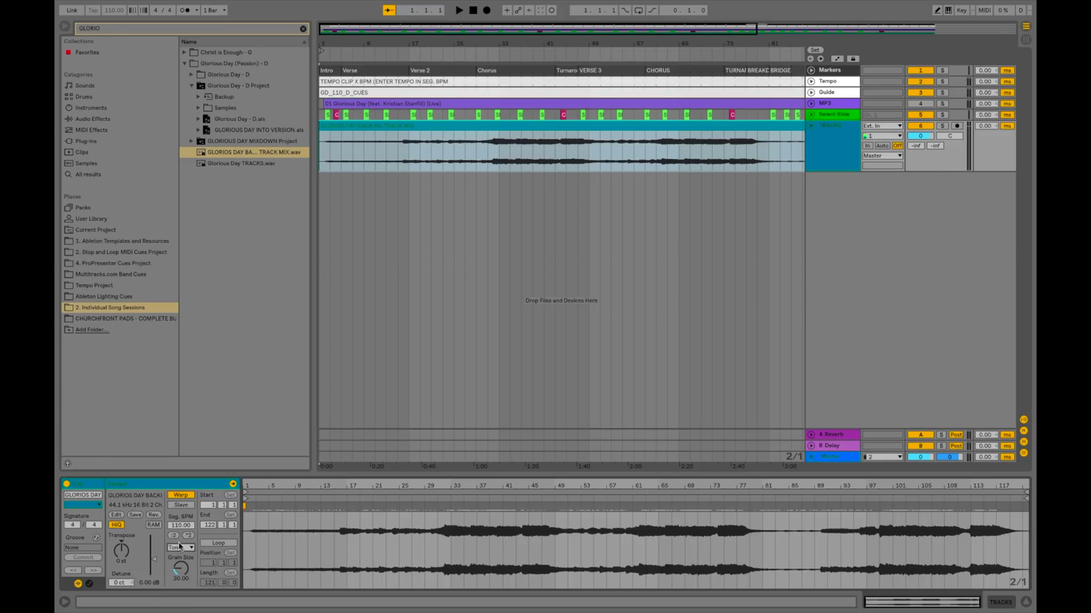
# Step: Transpose the backing track mix clip to 2 st and play the arrangement from within the first chorus
pyautogui.click(540, 130)
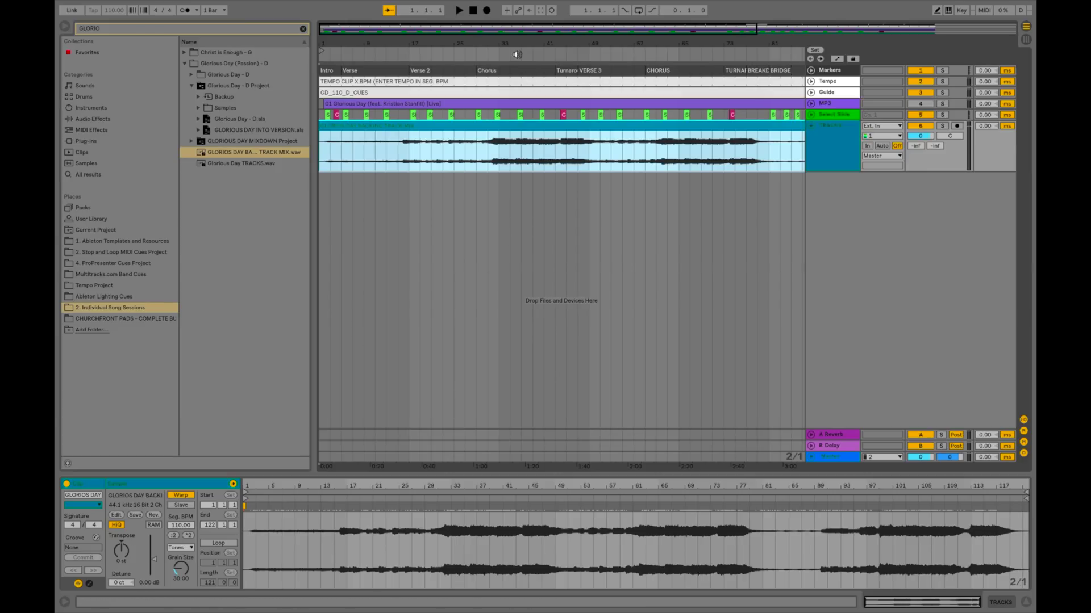
pyautogui.click(517, 54)
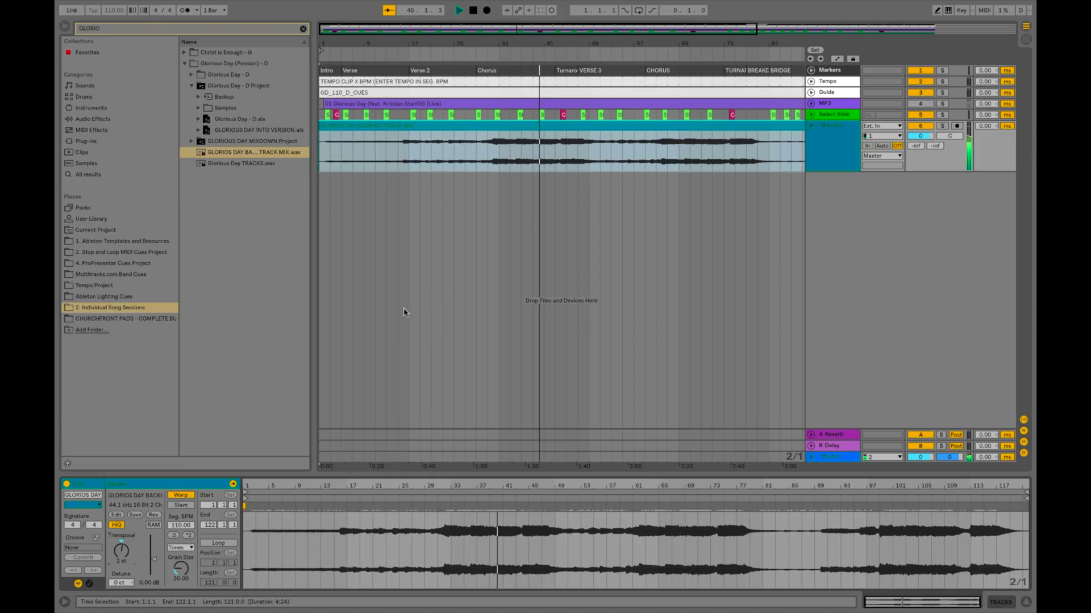
# Step: Transpose the backing track mix clip to 6 st and listen to it in the arrangement
pyautogui.click(118, 562)
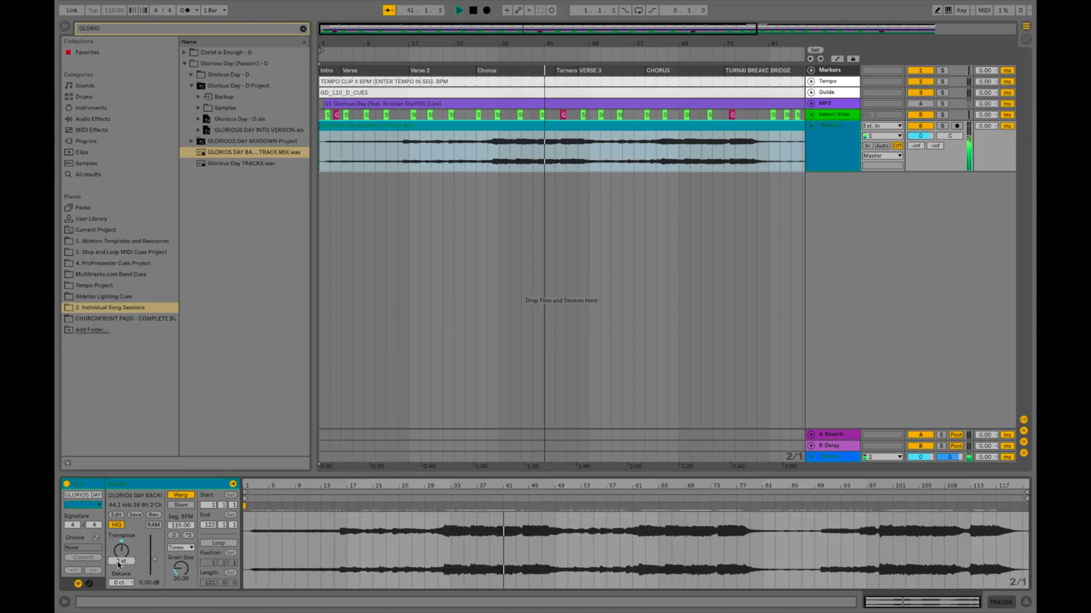
pyautogui.write('6')
pyautogui.press('Return')
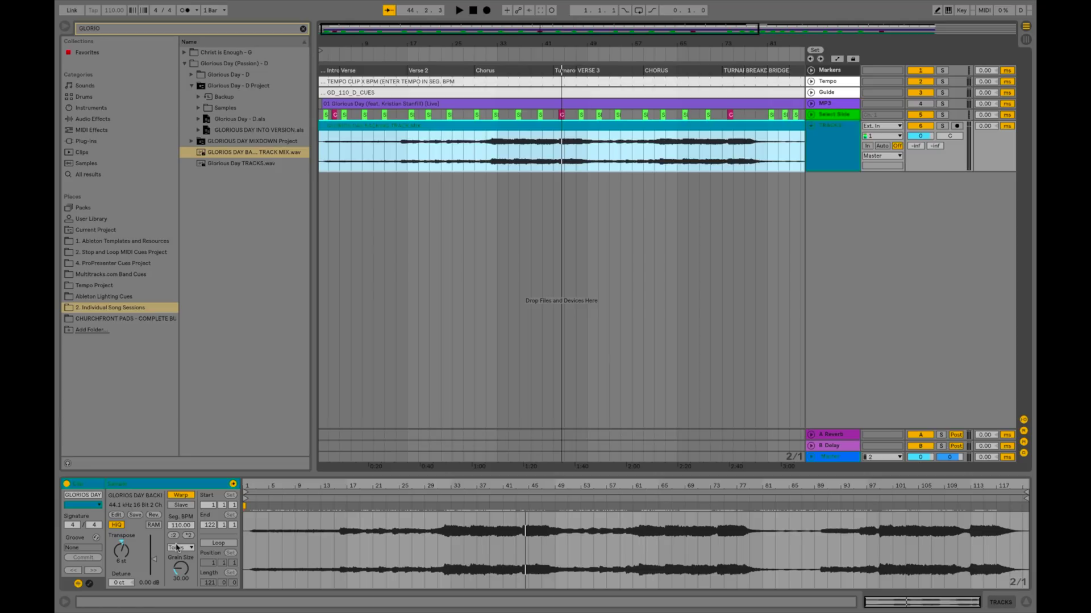
pyautogui.press('space')
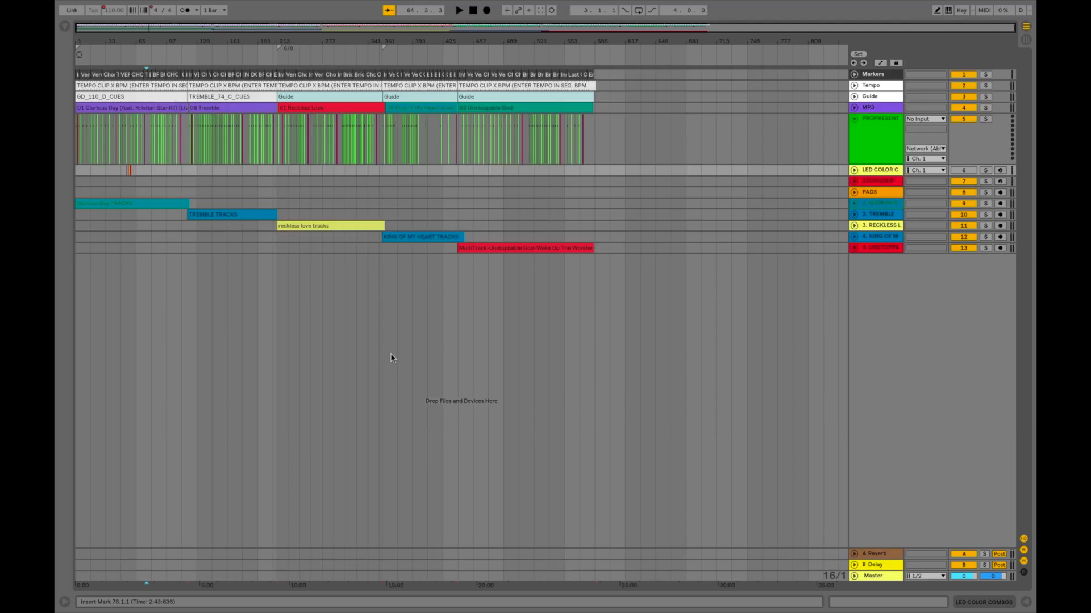
# Step: Switch to the Ableton Live set containing all five songs and fold its PROPRESENTER track
pyautogui.hotkey('ctrl', 'Left')
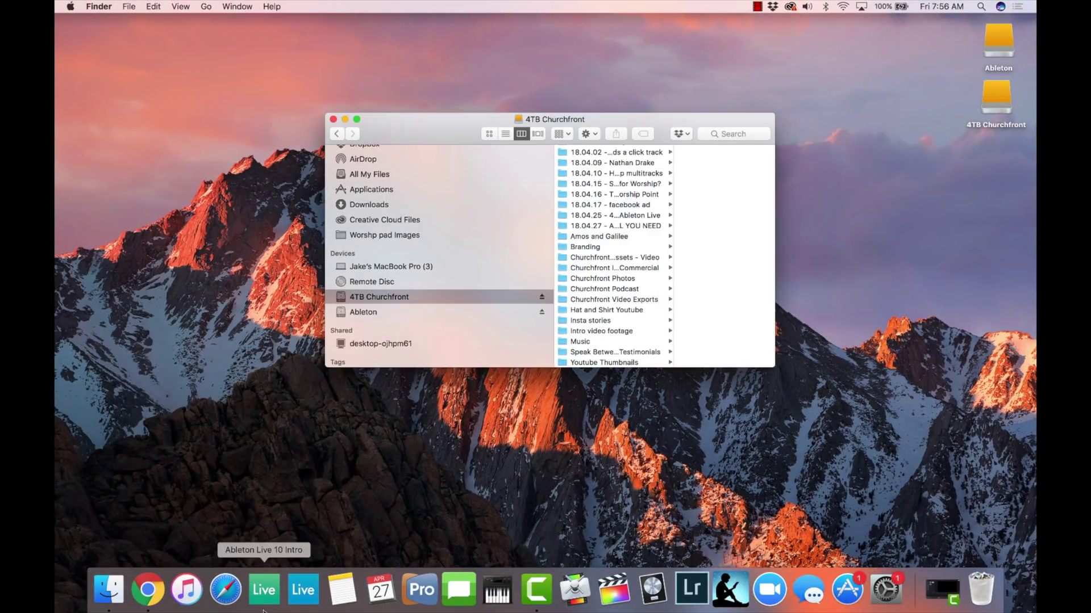
pyautogui.click(264, 593)
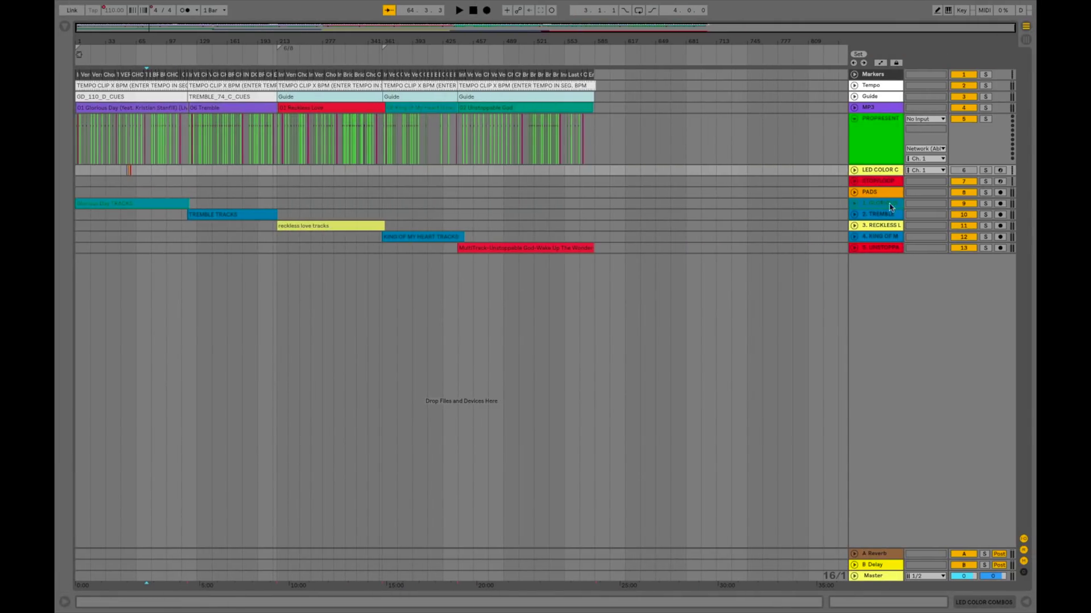
pyautogui.click(854, 118)
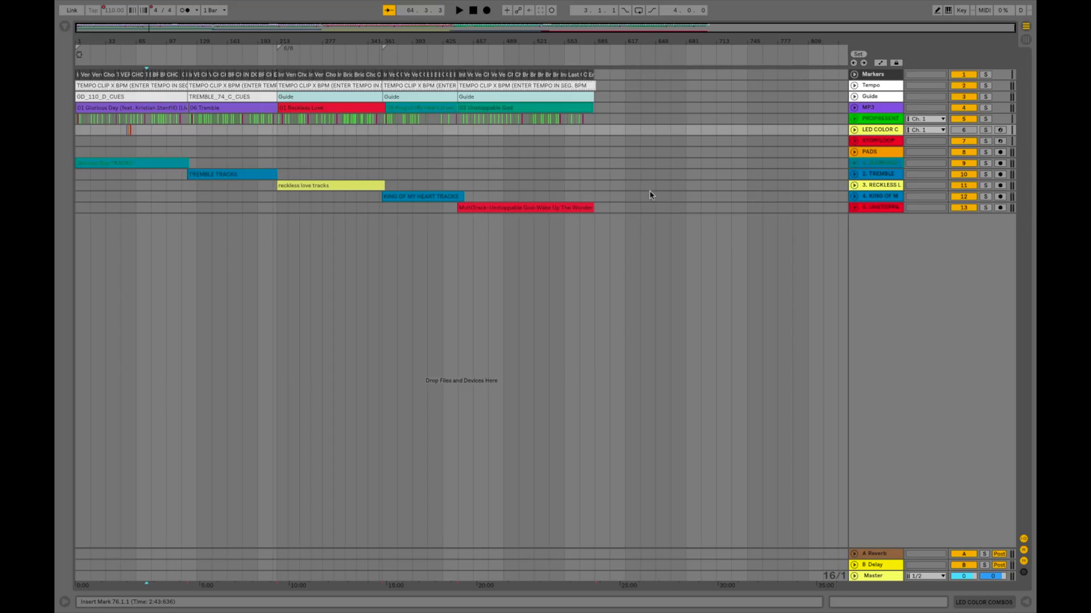
# Step: Look over the Markers and song tracks, and examine the transition from King of My Heart to Unstoppable God
pyautogui.click(867, 80)
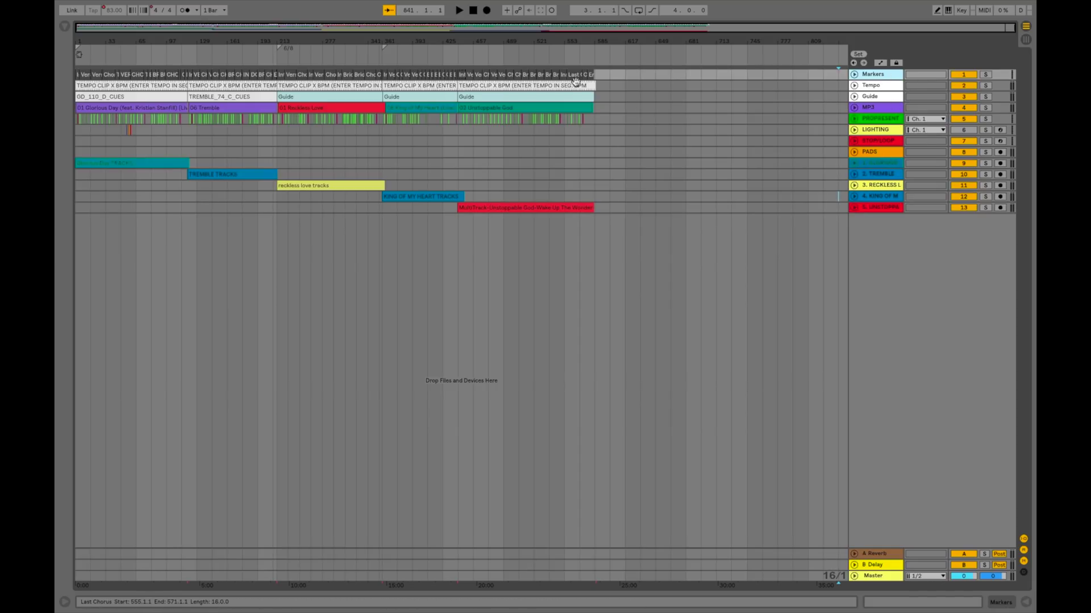
pyautogui.click(878, 164)
pyautogui.click(880, 174)
pyautogui.click(879, 185)
pyautogui.click(879, 197)
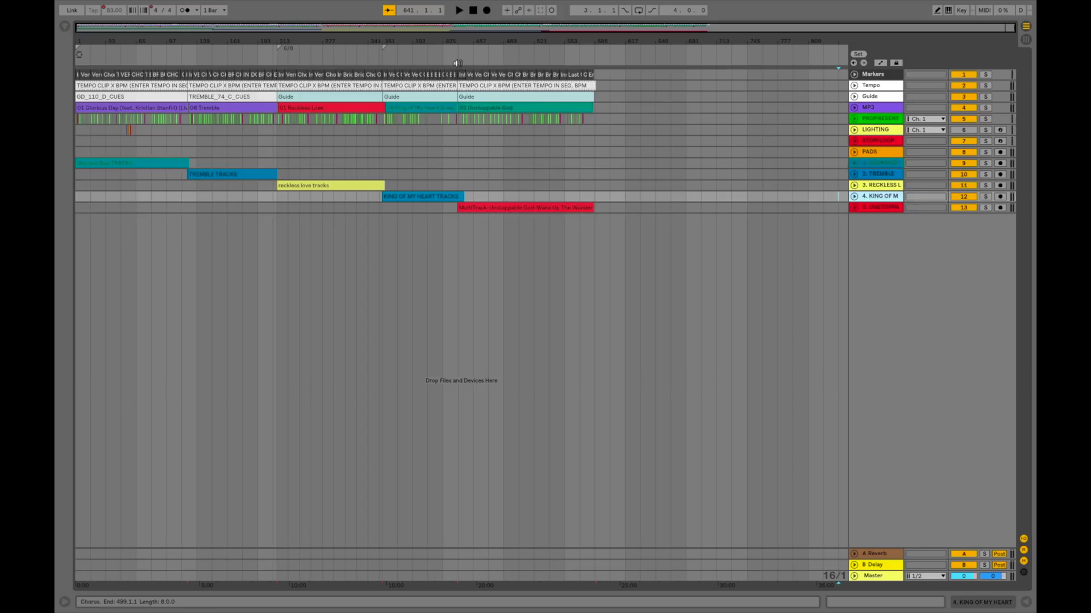
pyautogui.click(448, 153)
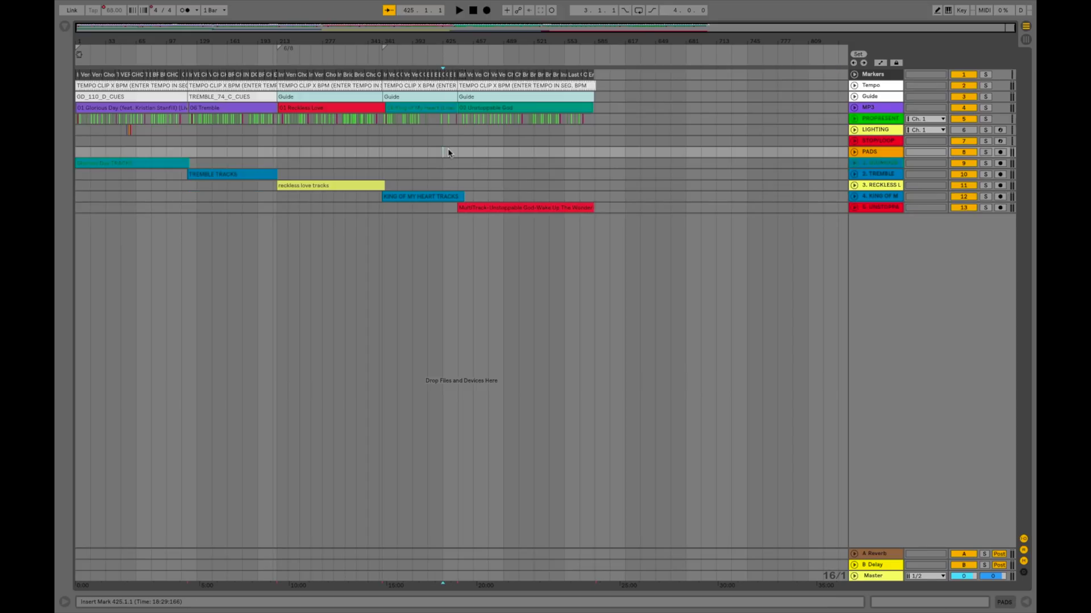
pyautogui.press('+')
pyautogui.press('+')
pyautogui.press('+')
pyautogui.hscroll(3, 588, 200)
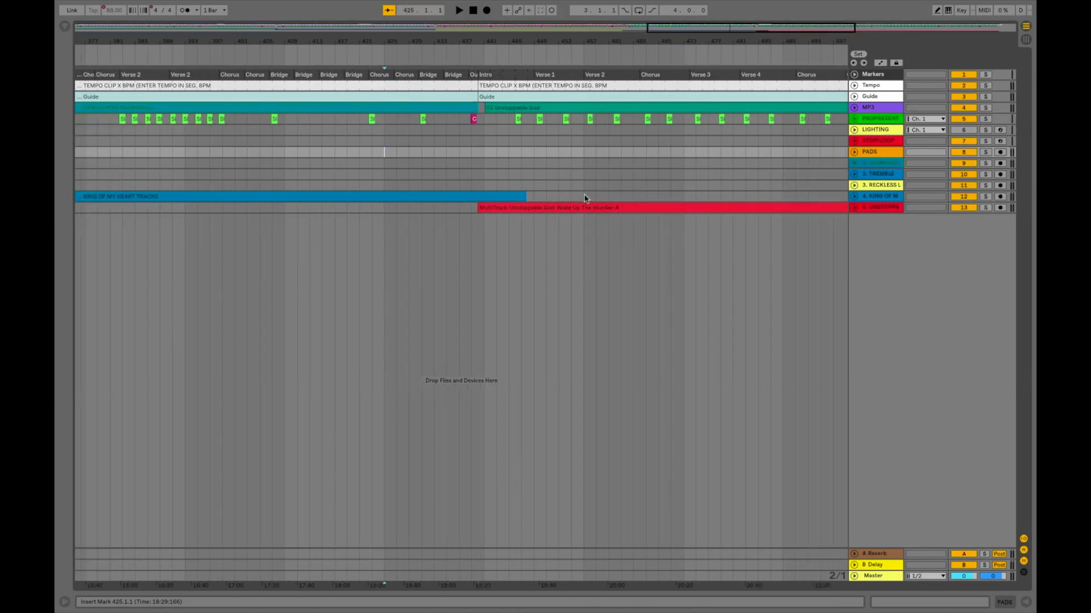
pyautogui.hscroll(-20, 446, 203)
pyautogui.press('-')
pyautogui.press('-')
pyautogui.press('-')
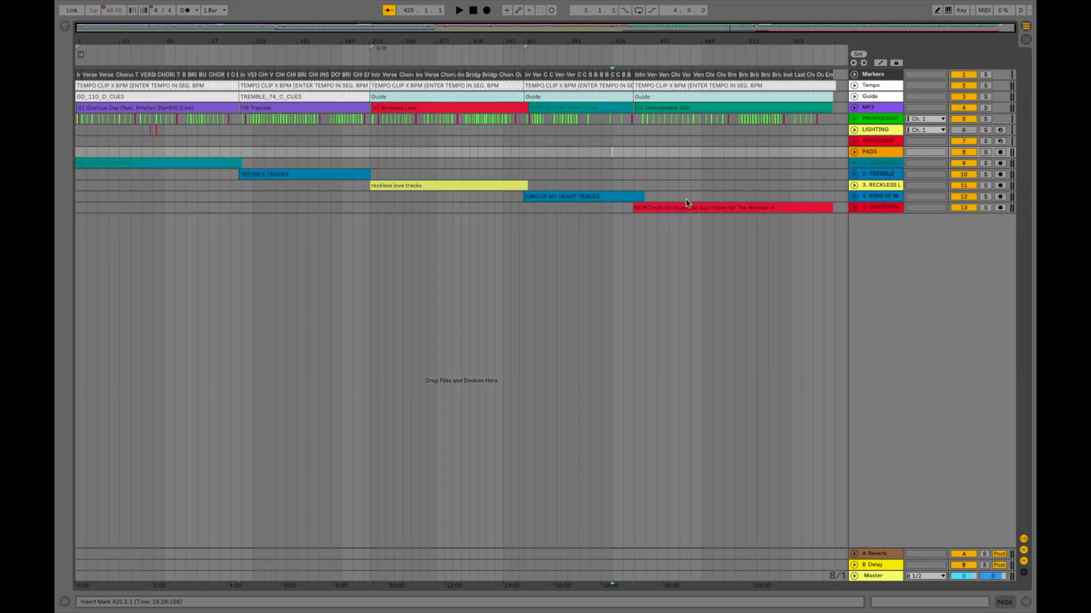
# Step: Unfold all five song tracks together, from 1. GLORIOUS DAY to 5. UNSTOPPABLE GOD, to show their waveforms
pyautogui.click(146, 163)
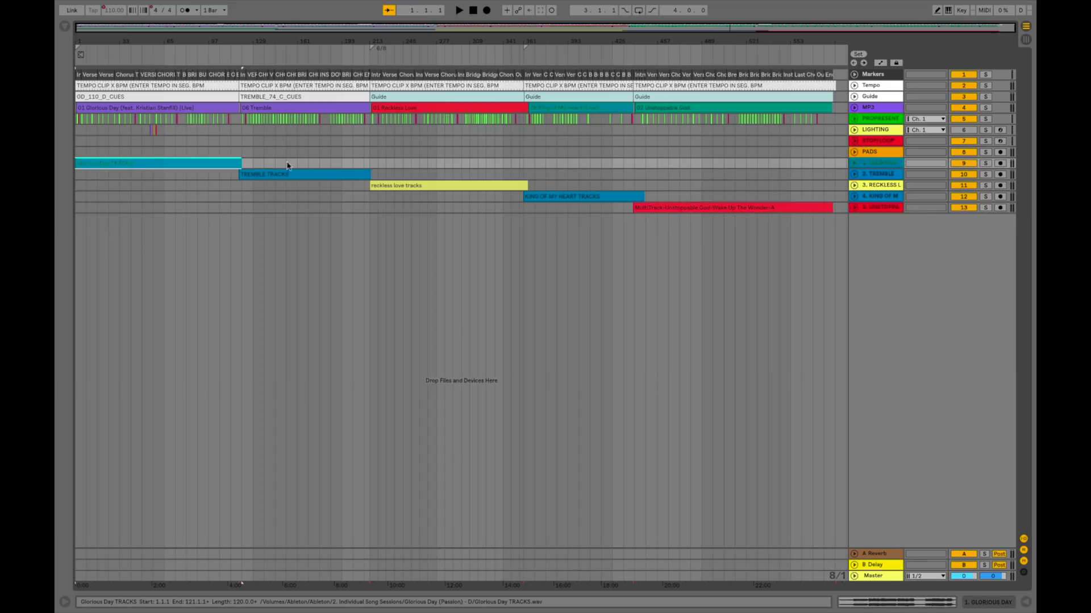
pyautogui.click(874, 164)
pyautogui.keyDown('shift'); pyautogui.click(872, 206); pyautogui.keyUp('shift')
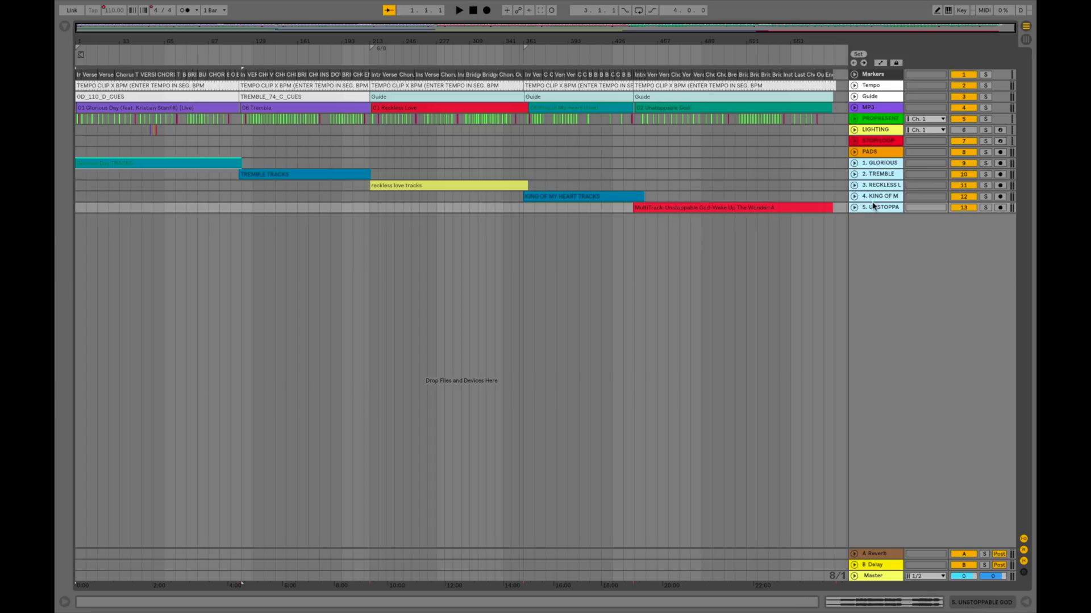
pyautogui.click(854, 208)
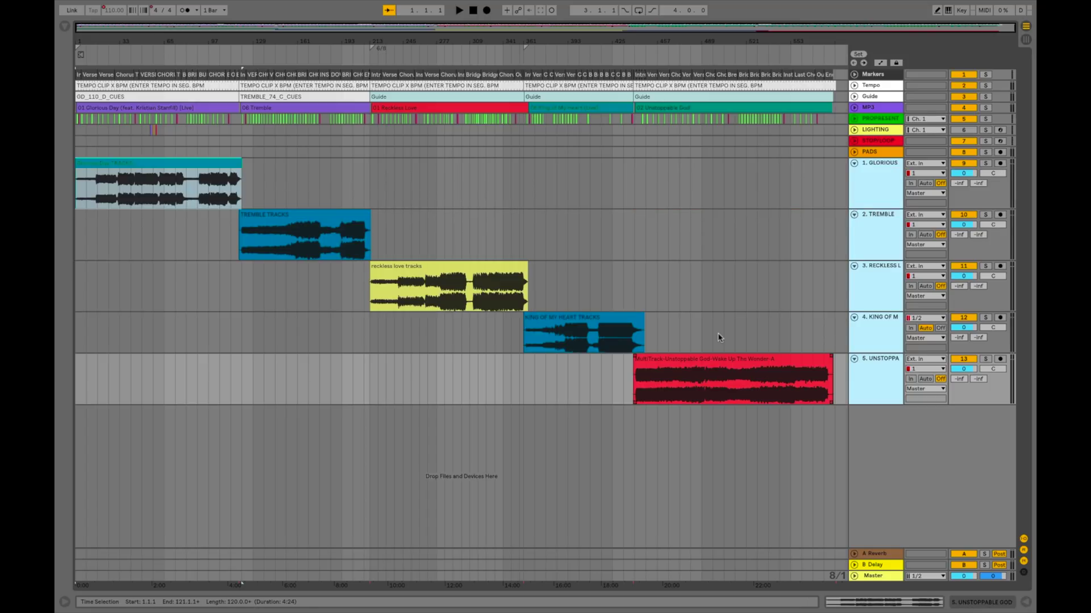
# Step: Inspect the backing track clips of the individual songs and the ProPresenter slide cues around Glorious Day
pyautogui.click(449, 266)
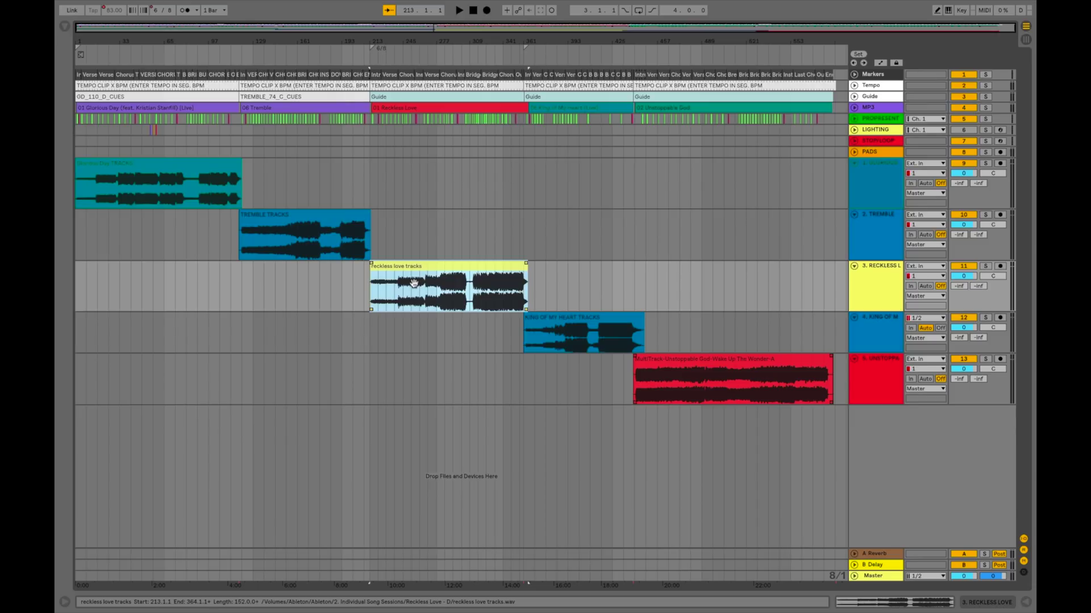
pyautogui.click(582, 319)
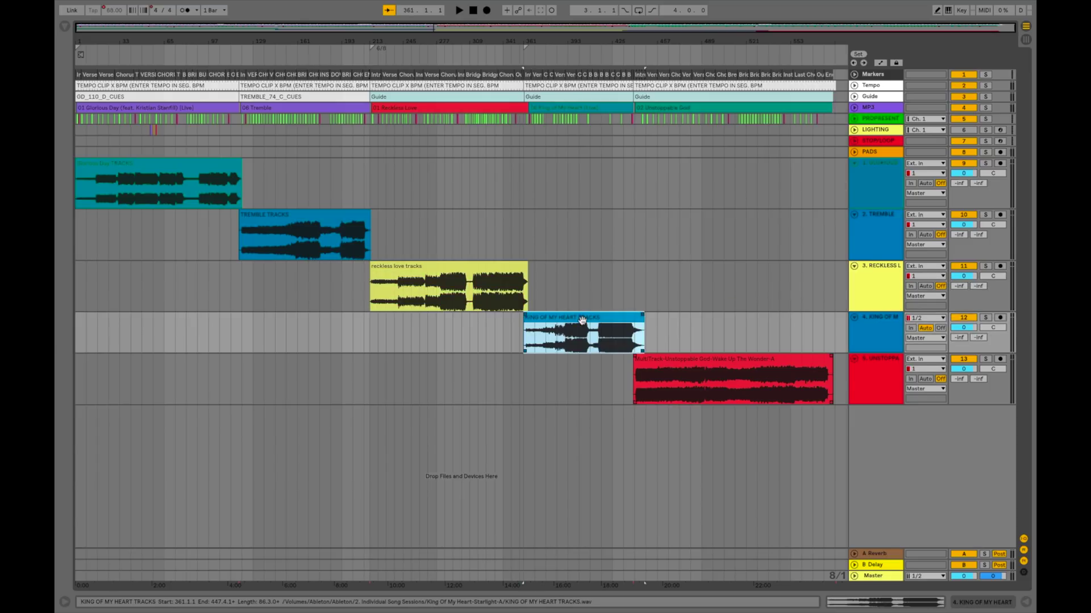
pyautogui.click(701, 387)
pyautogui.click(197, 191)
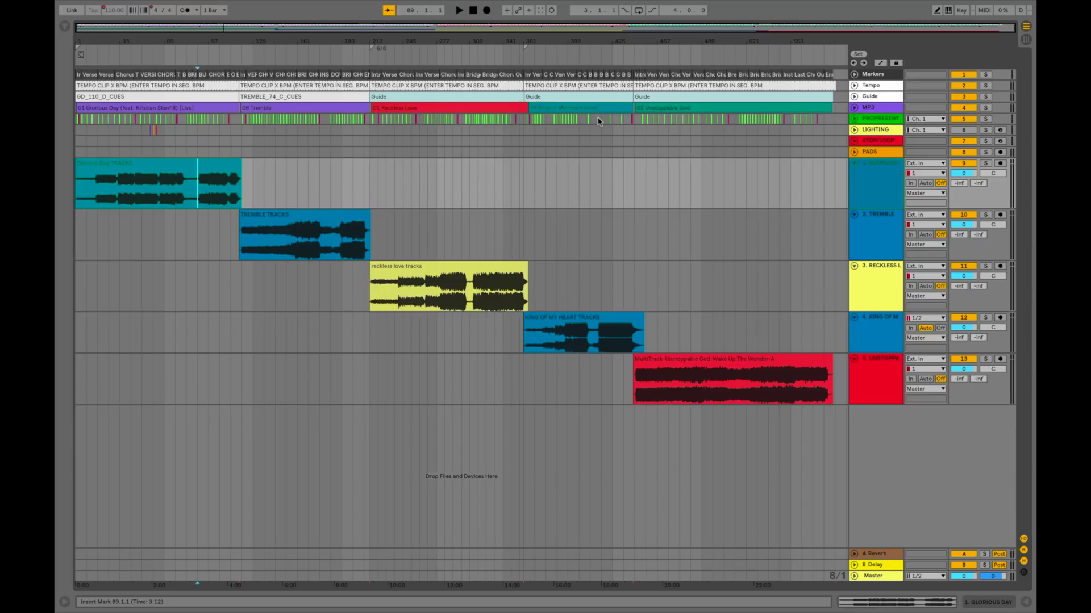
pyautogui.press('+')
pyautogui.press('+')
pyautogui.press('+')
pyautogui.press('+')
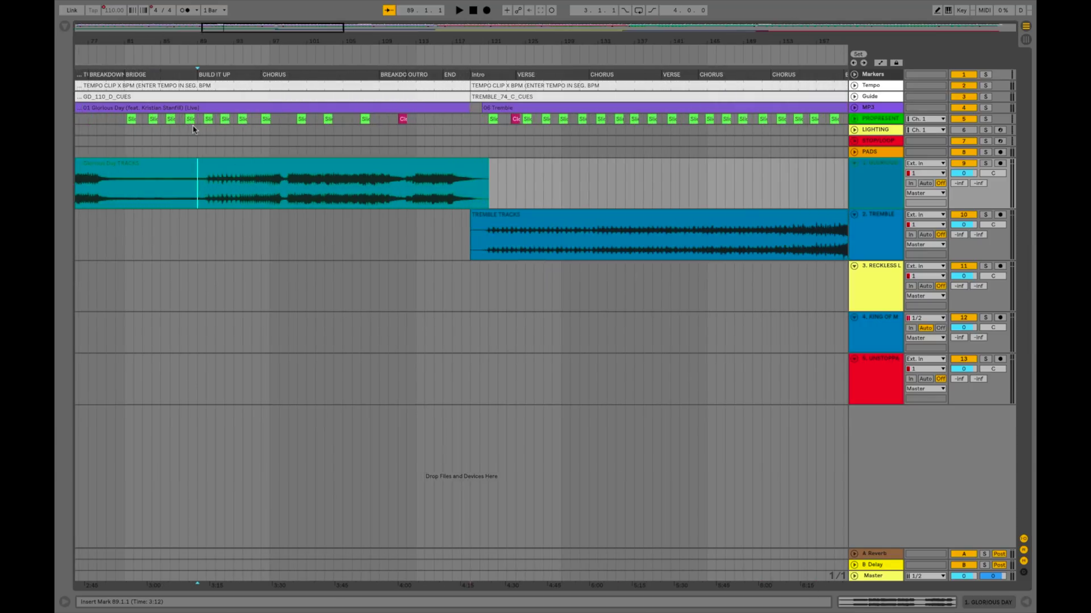
pyautogui.hscroll(-12, 193, 129)
pyautogui.hscroll(2, 194, 129)
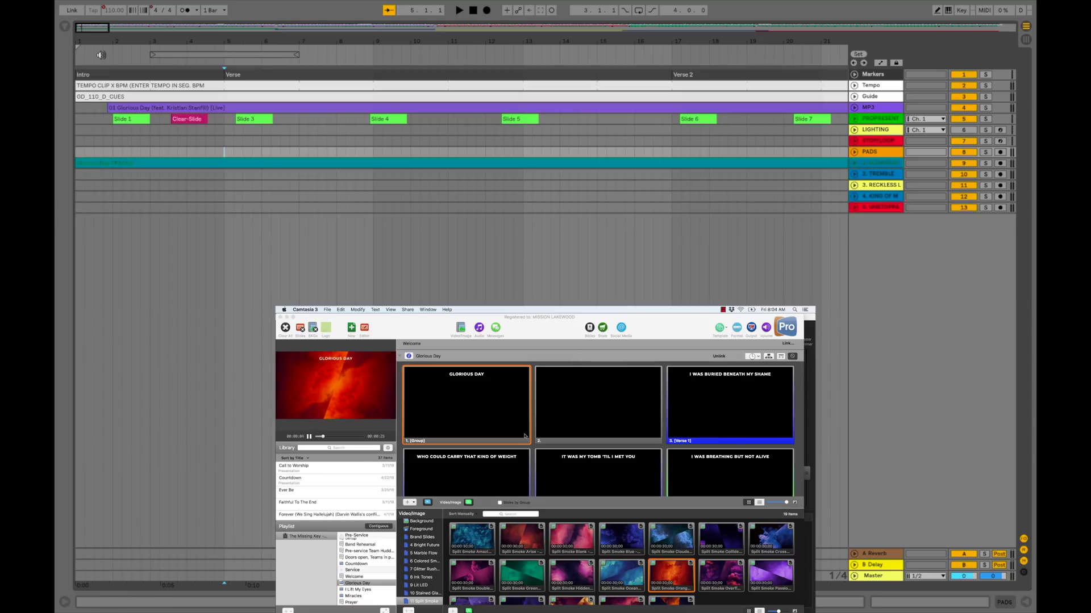
# Step: Play the arrangement from the Intro and add the Video/Image 2 cue to the PROPRESENTER track at bar 14
pyautogui.click(104, 53)
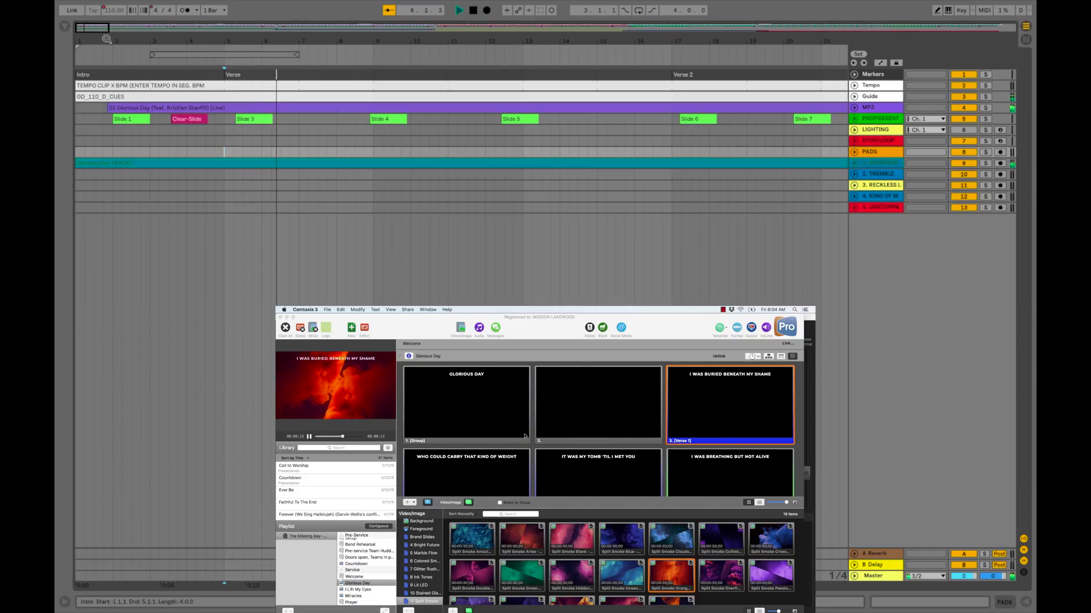
pyautogui.press('super+alt+b')
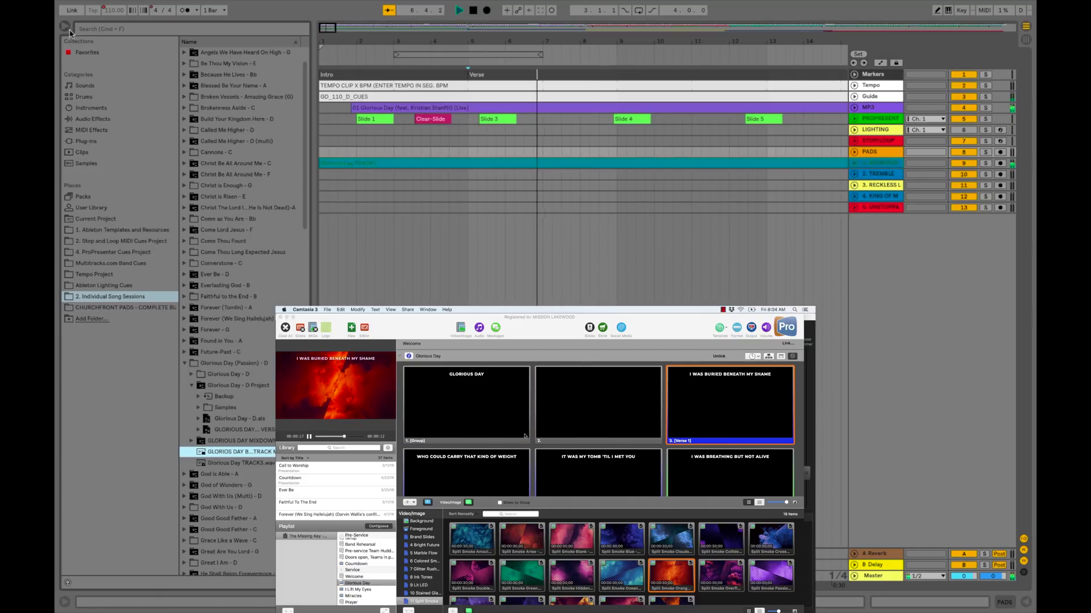
pyautogui.click(130, 308)
pyautogui.click(113, 251)
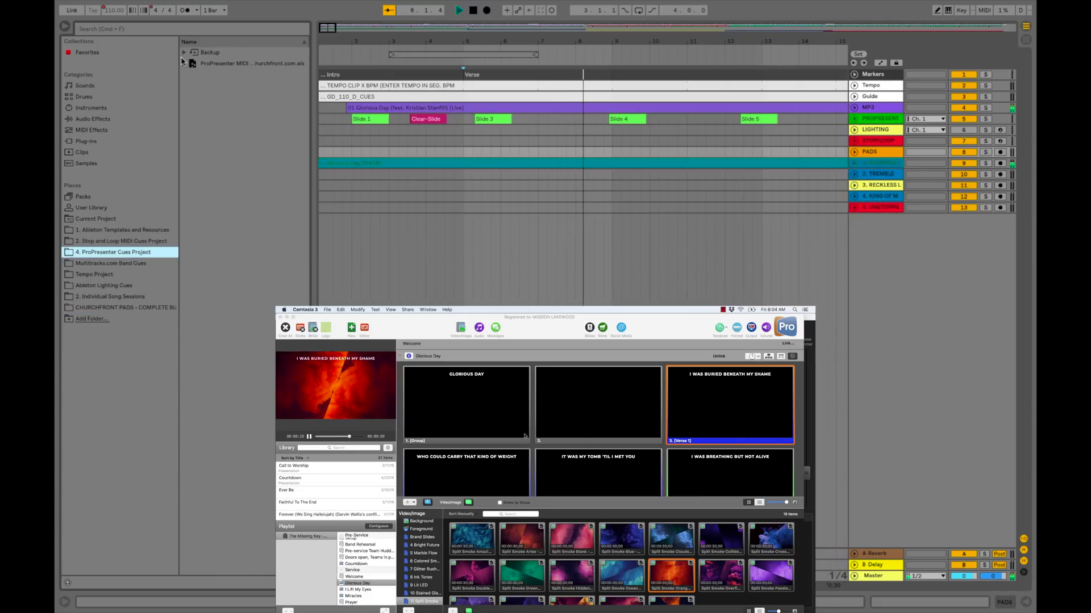
pyautogui.click(184, 63)
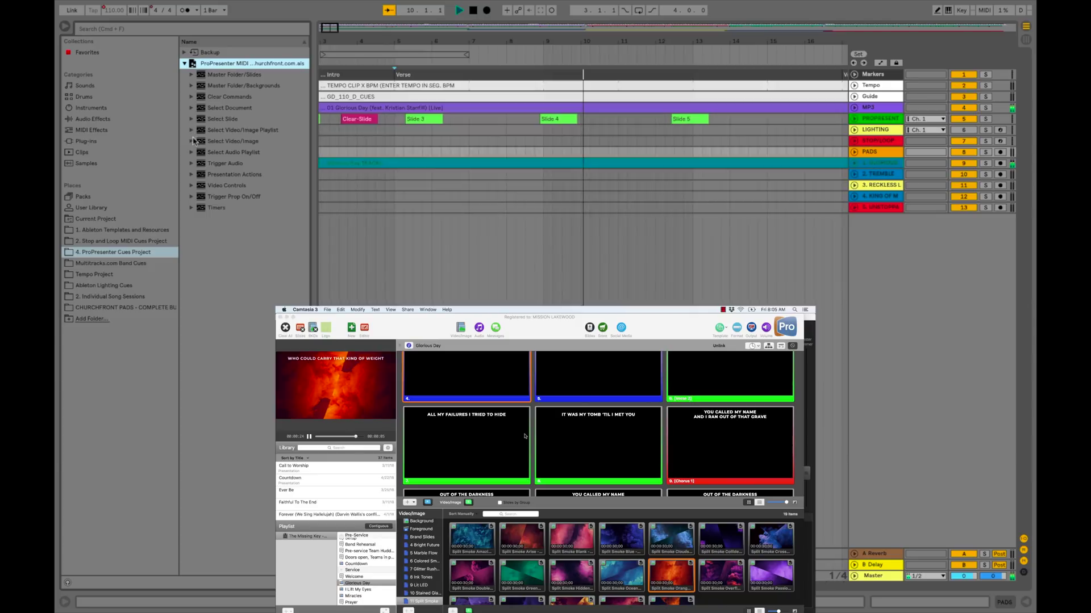
pyautogui.click(191, 141)
pyautogui.moveTo(209, 166); pyautogui.dragTo(700, 125)
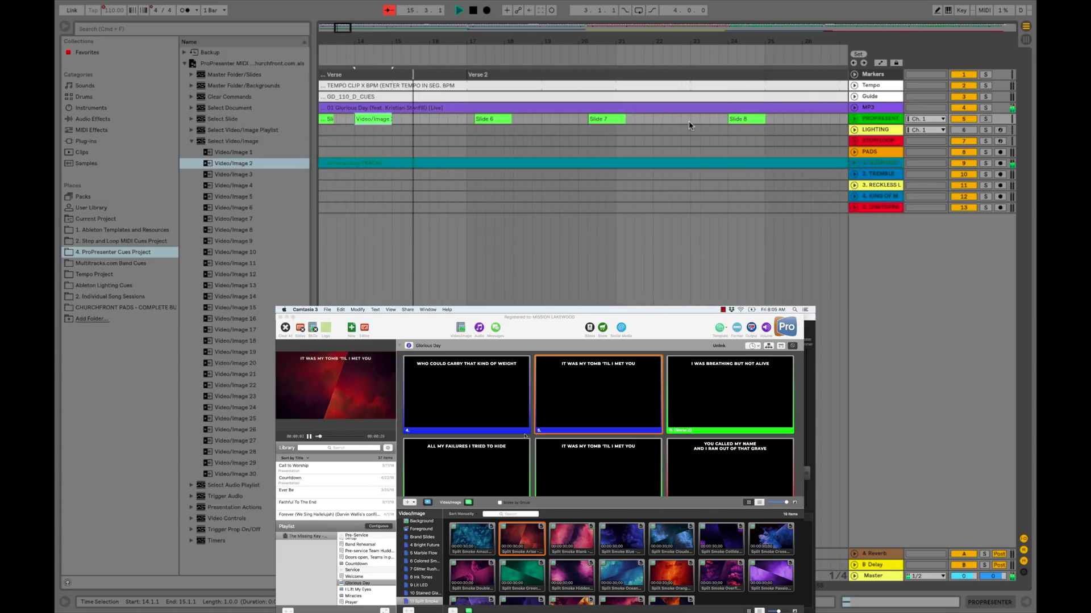
# Step: Play the arrangement from about bar 53 in Verse 3, through the LIGHTING track's color cues into the Chorus
pyautogui.hscroll(15, 645, 131)
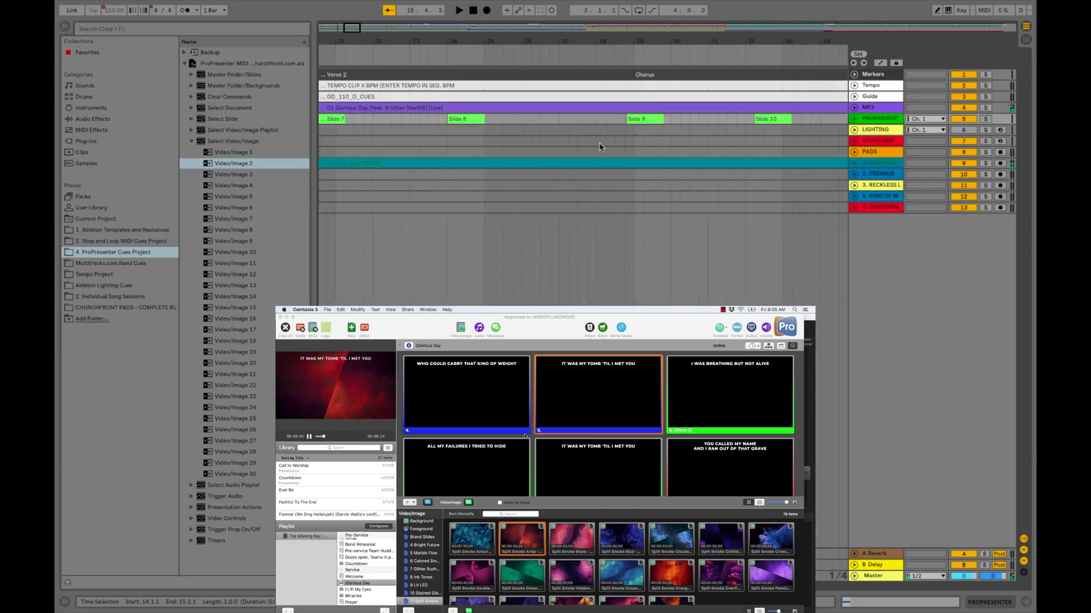
pyautogui.hscroll(-1, 601, 148)
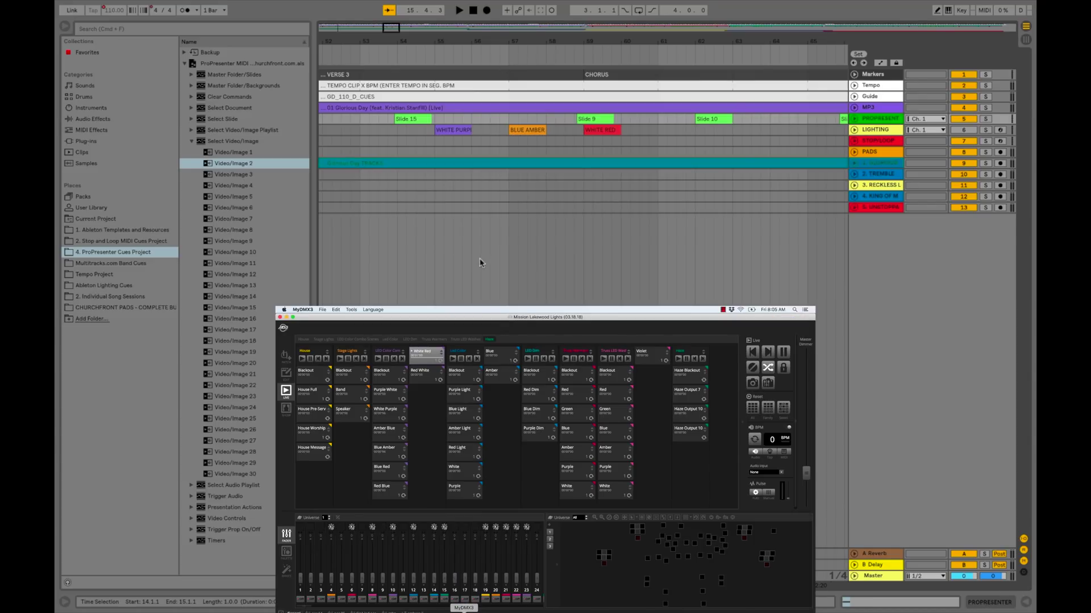
pyautogui.hscroll(-5, 479, 261)
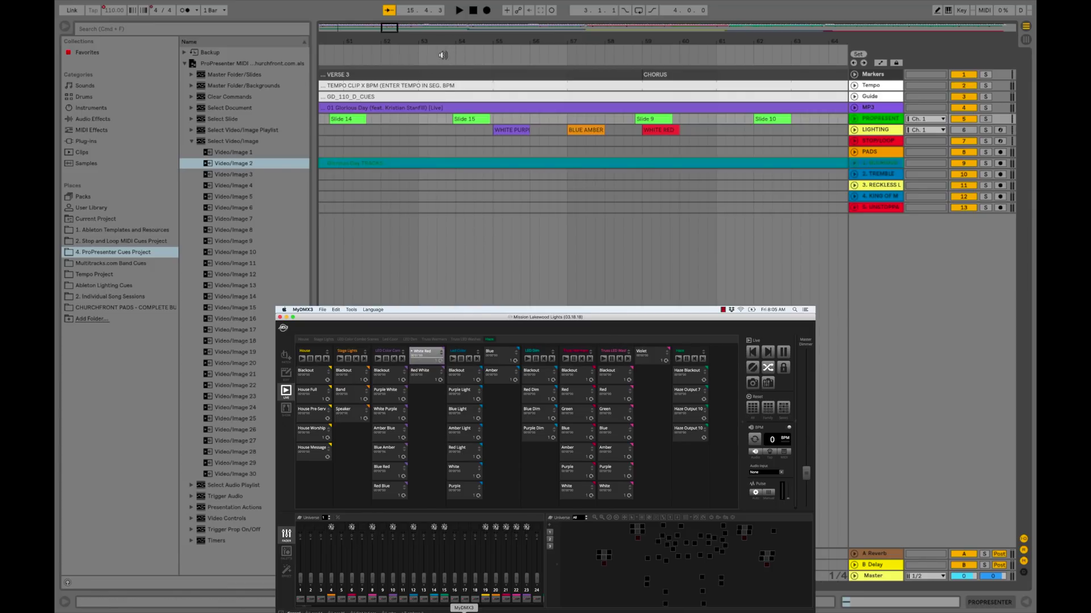
pyautogui.click(443, 55)
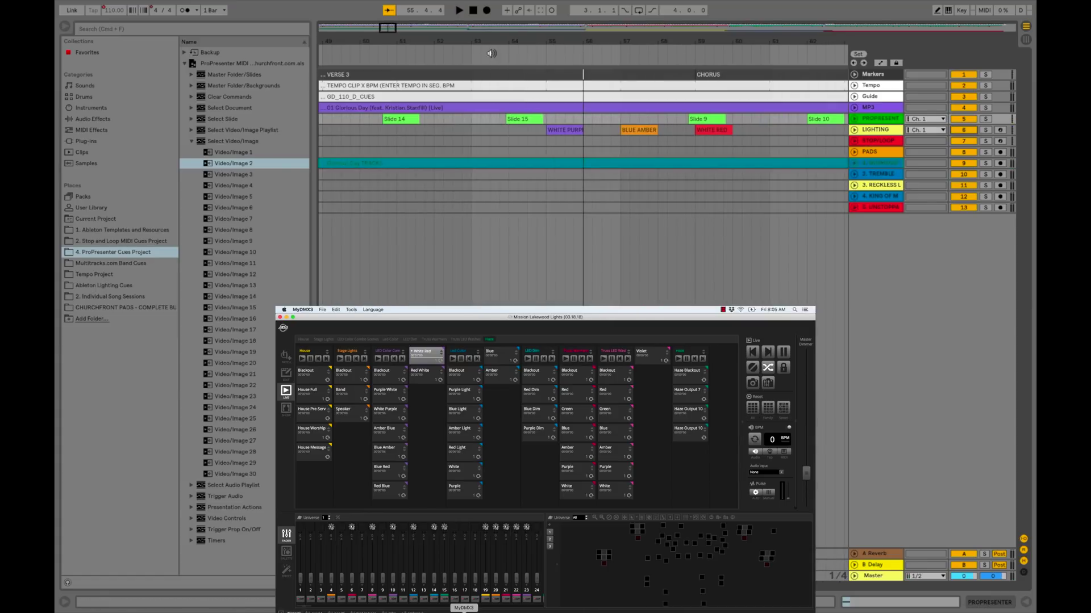
pyautogui.click(492, 53)
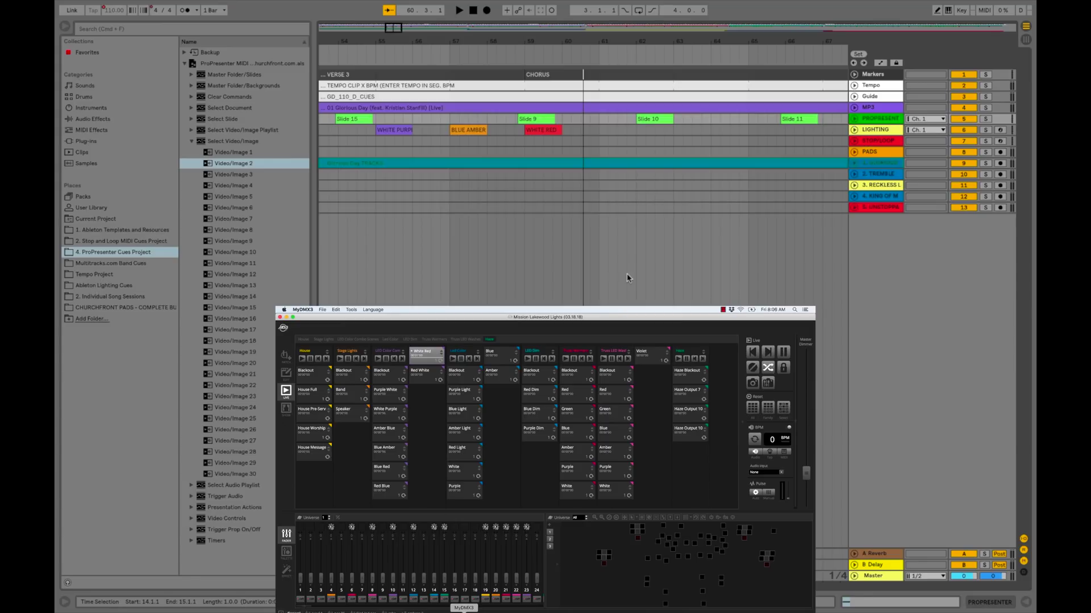
# Step: Add the Clear-Slide cue from the Master Folder/Slides group to the LIGHTING track at 60.4.1
pyautogui.click(192, 141)
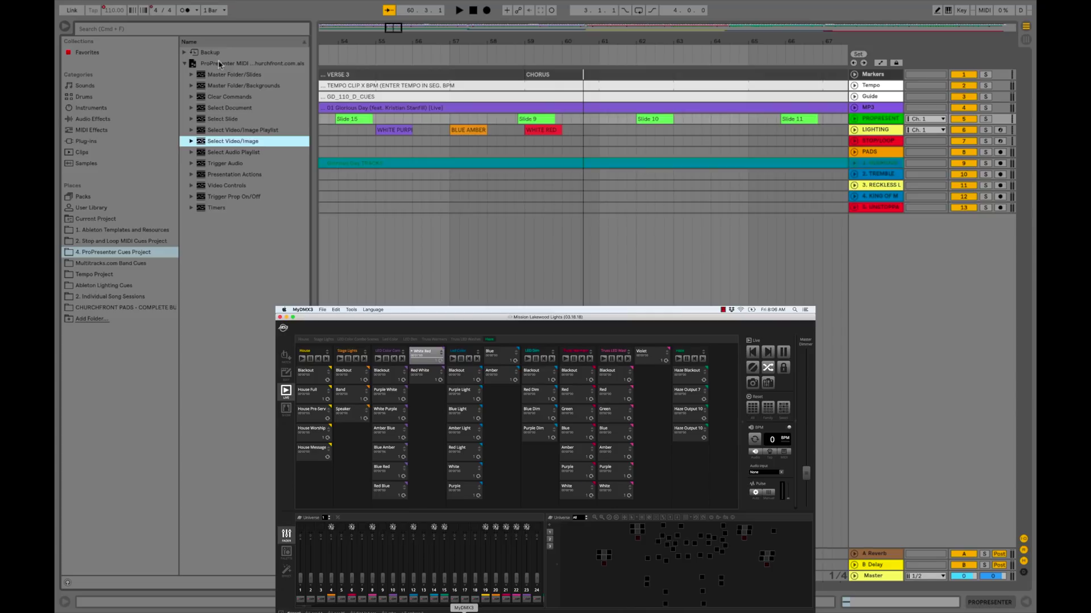
pyautogui.click(219, 64)
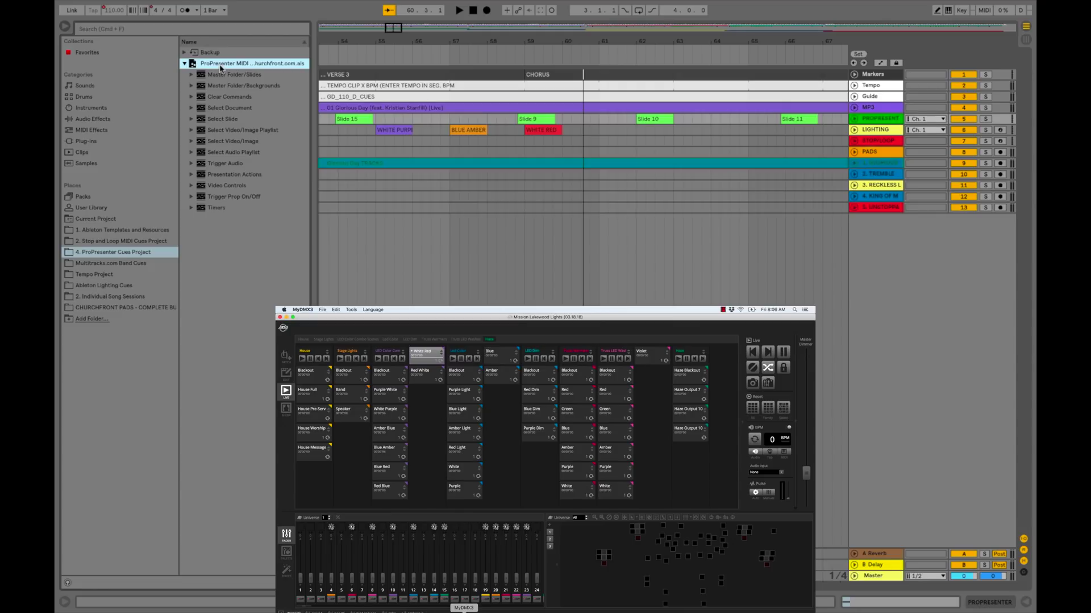
pyautogui.click(191, 74)
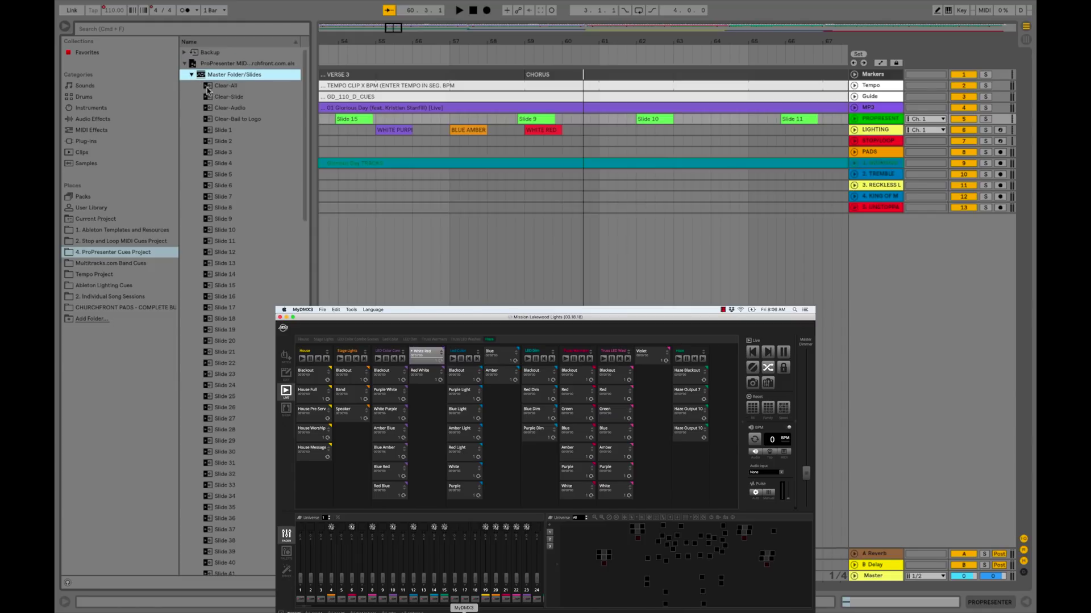
pyautogui.moveTo(211, 97); pyautogui.dragTo(589, 131)
pyautogui.scroll(-10, 563, 164)
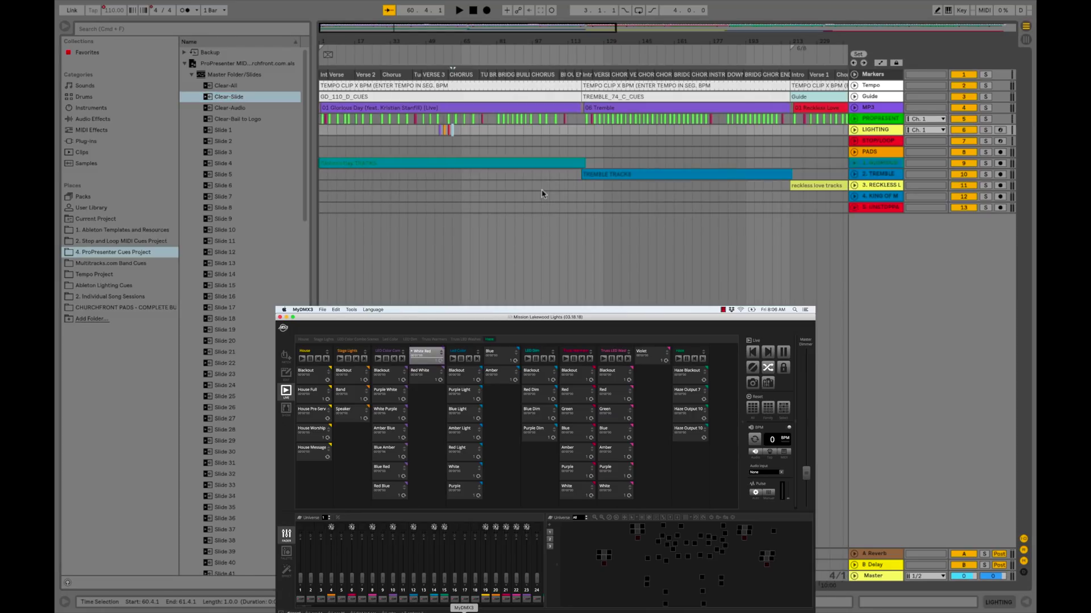